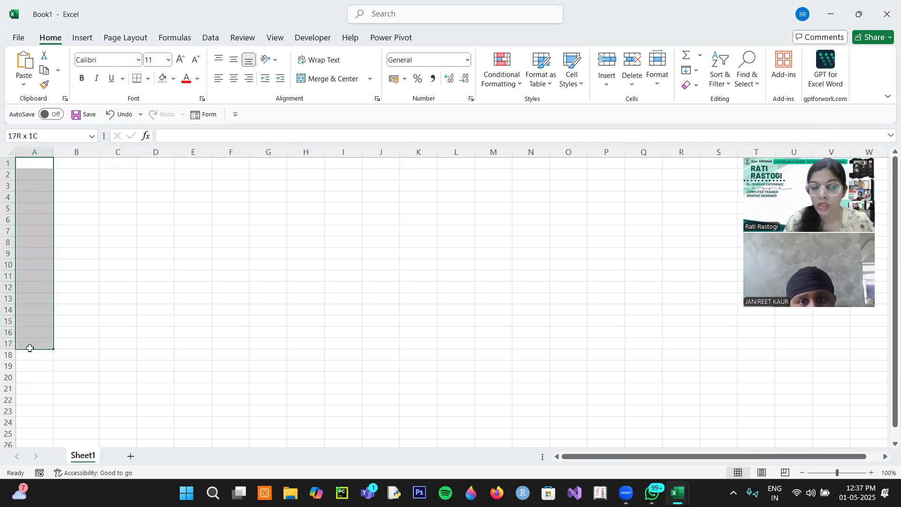
# Select a run of columns starting at A, and the block of rows 1 to 16, to examine the worksheet grid
pyautogui.moveTo(35, 152); pyautogui.dragTo(577, 151)
pyautogui.moveTo(7, 161); pyautogui.dragTo(5, 331)
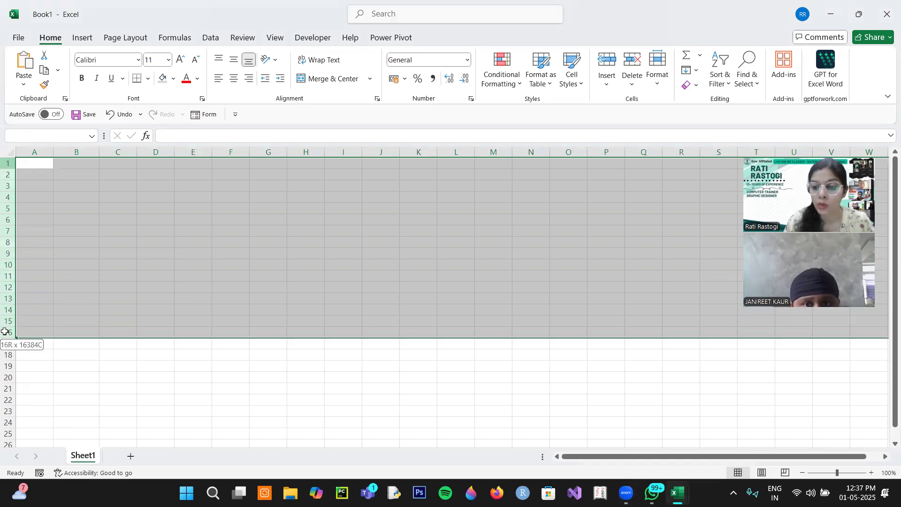
pyautogui.click(92, 389)
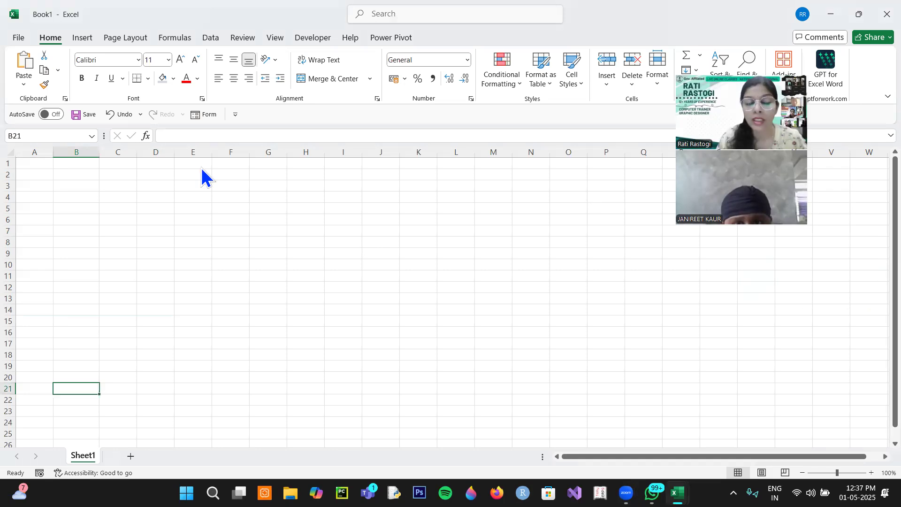
# Go from cell A1 to the last column of row 1 and return to A1
pyautogui.click(38, 164)
pyautogui.hotkey('ctrl', 'Right')
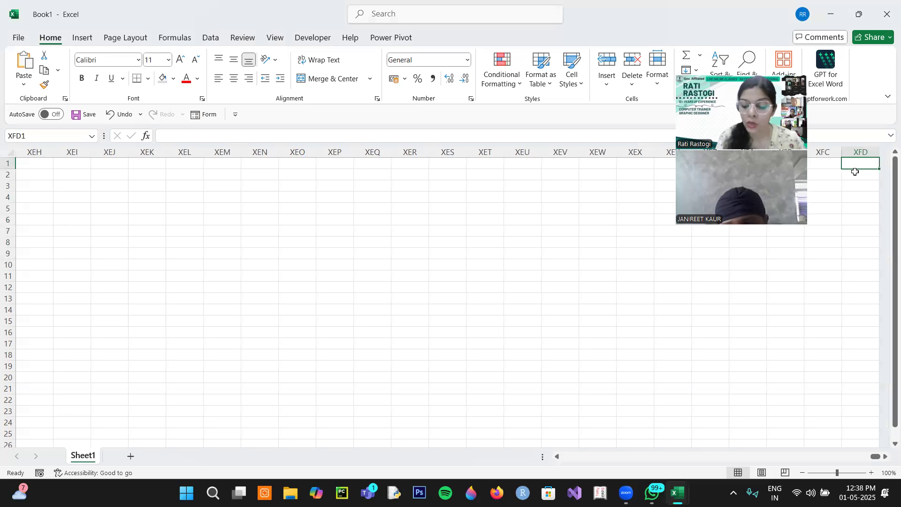
pyautogui.hotkey('ctrl', 'Left')
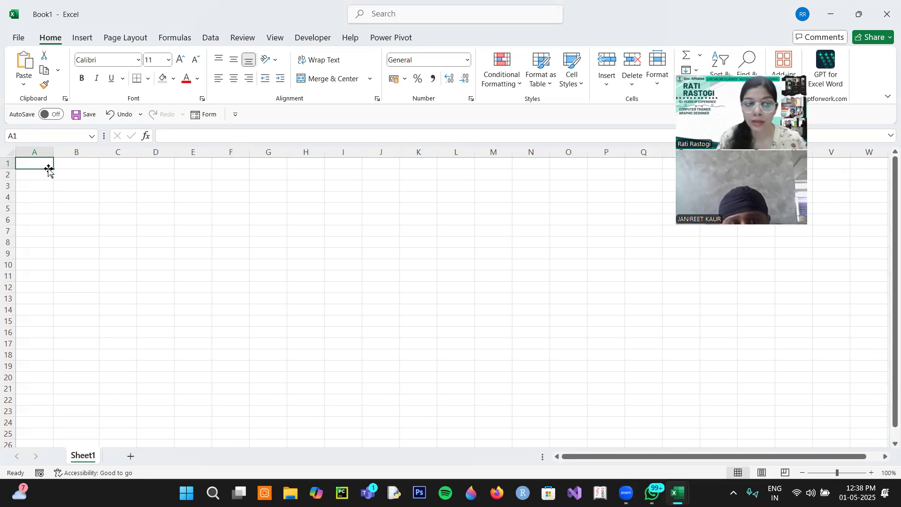
# Enter 1 in A1 and 2 in A2, and fill the number series down to 11 in A11
pyautogui.write('1')
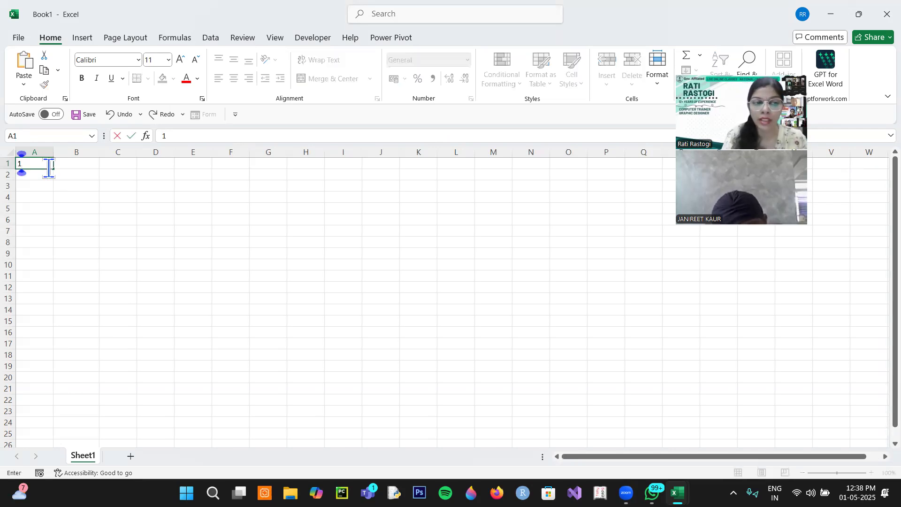
pyautogui.press('Return')
pyautogui.write('2')
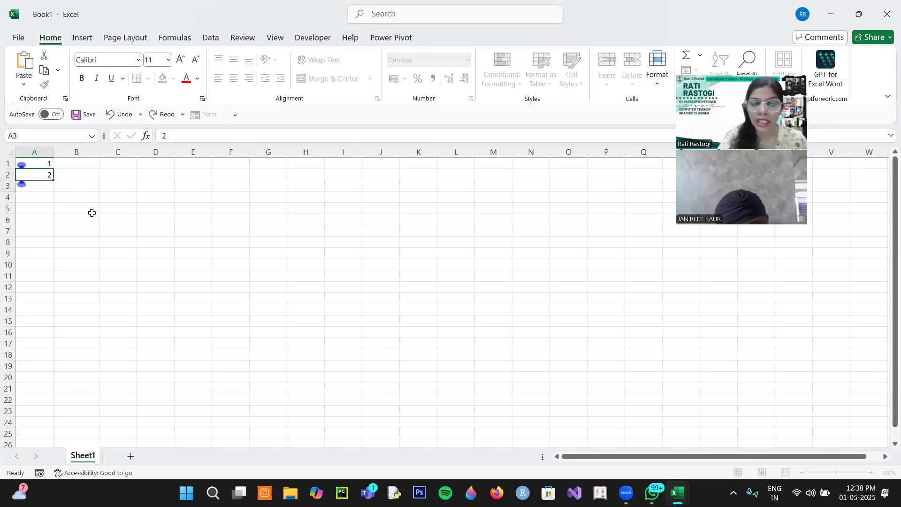
pyautogui.press('Return')
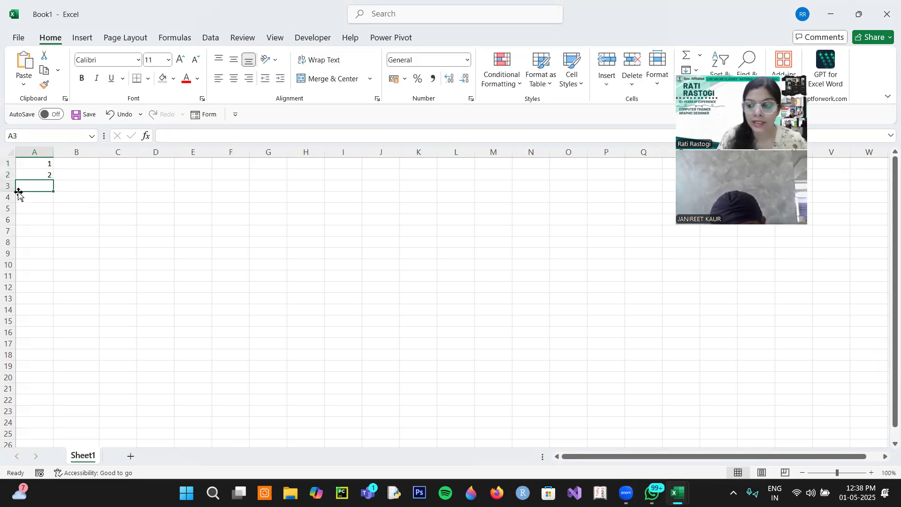
pyautogui.moveTo(27, 163); pyautogui.dragTo(27, 172)
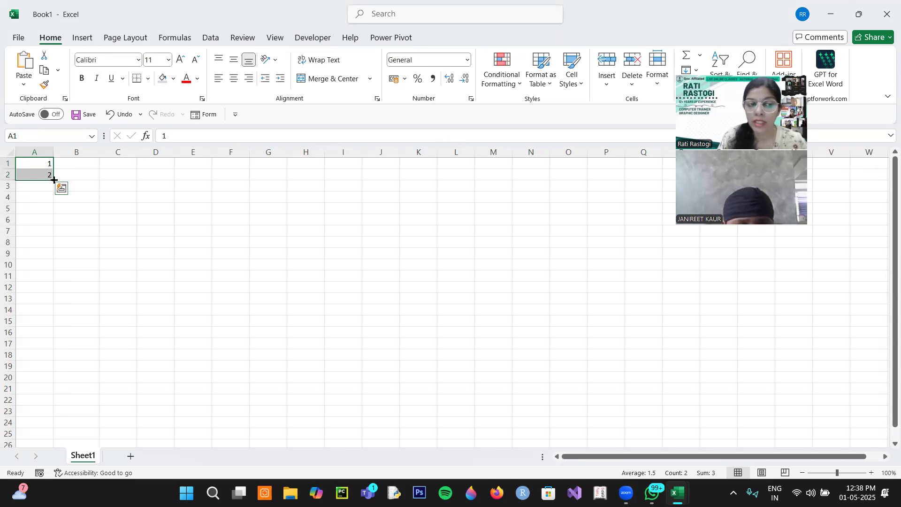
pyautogui.moveTo(54, 179); pyautogui.dragTo(45, 279)
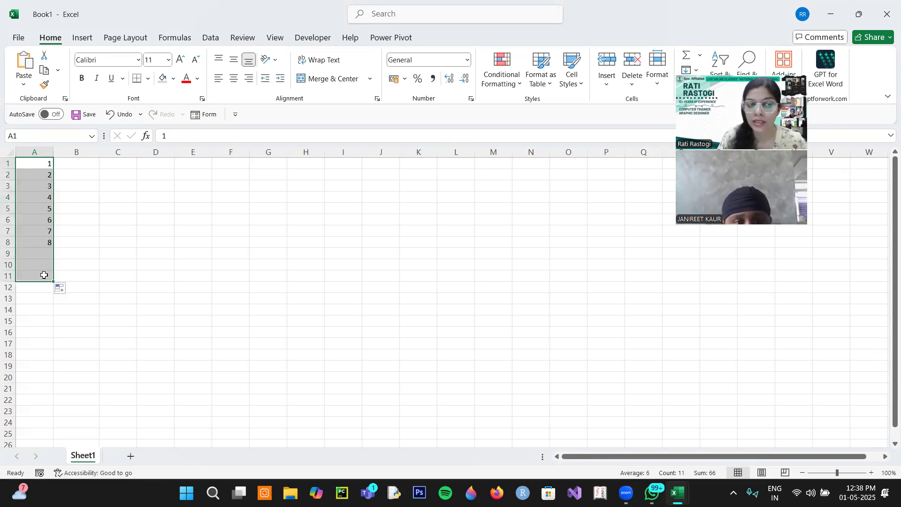
# Enter Sun in B1 and Mon in B2, and fill the weekday series down to B11
pyautogui.click(81, 163)
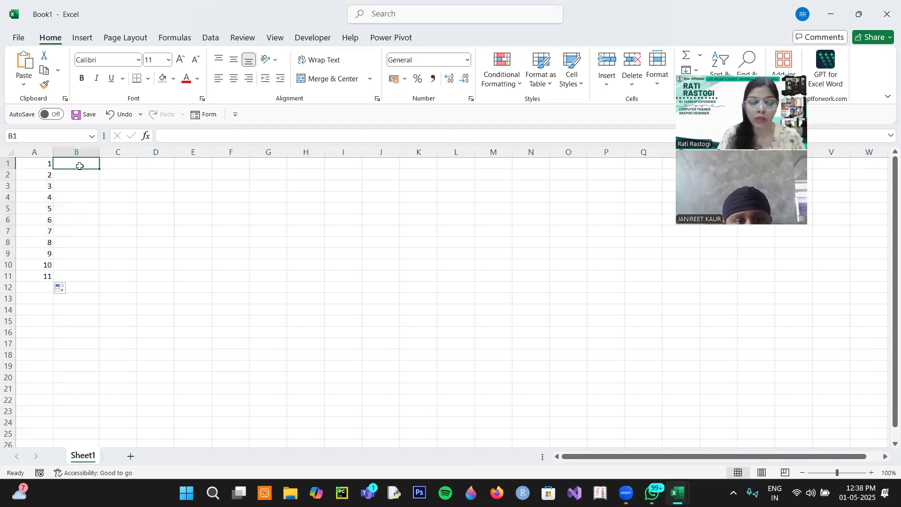
pyautogui.write('Sun')
pyautogui.press('Return')
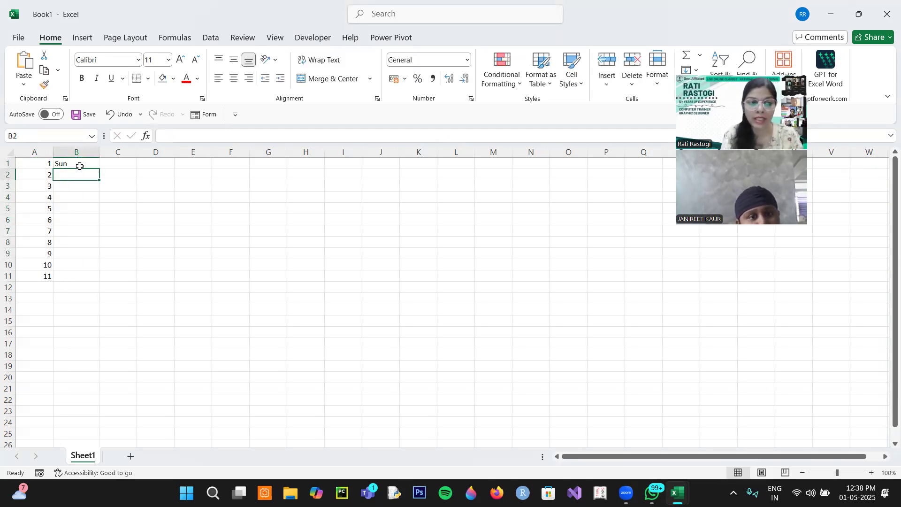
pyautogui.write('Mon')
pyautogui.press('Return')
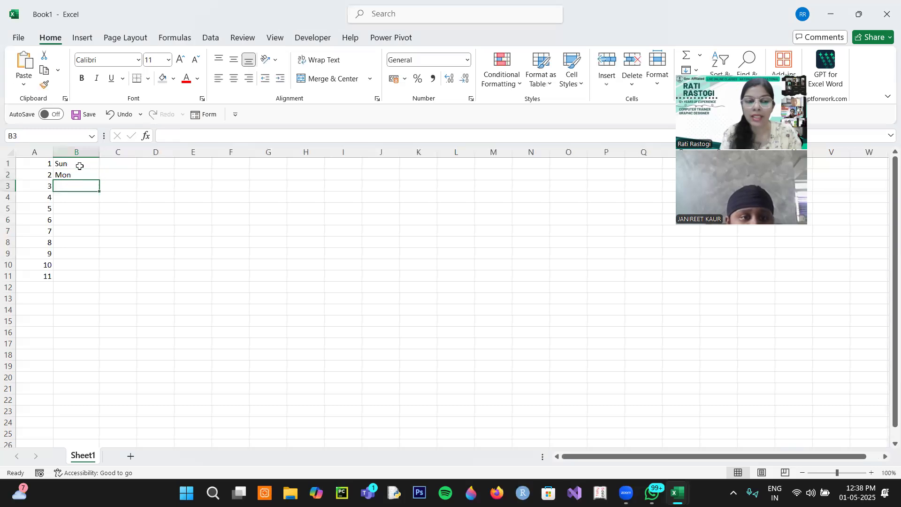
pyautogui.moveTo(70, 161); pyautogui.dragTo(64, 174)
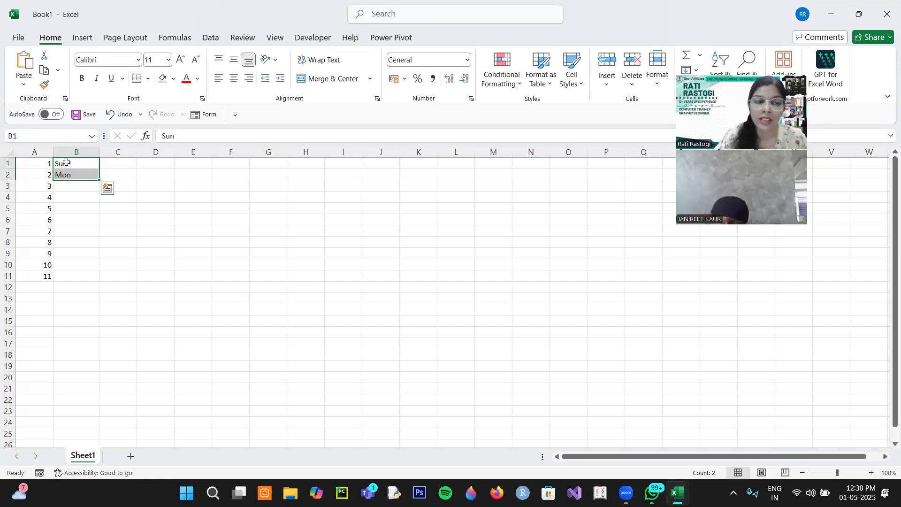
pyautogui.moveTo(99, 178); pyautogui.dragTo(95, 281)
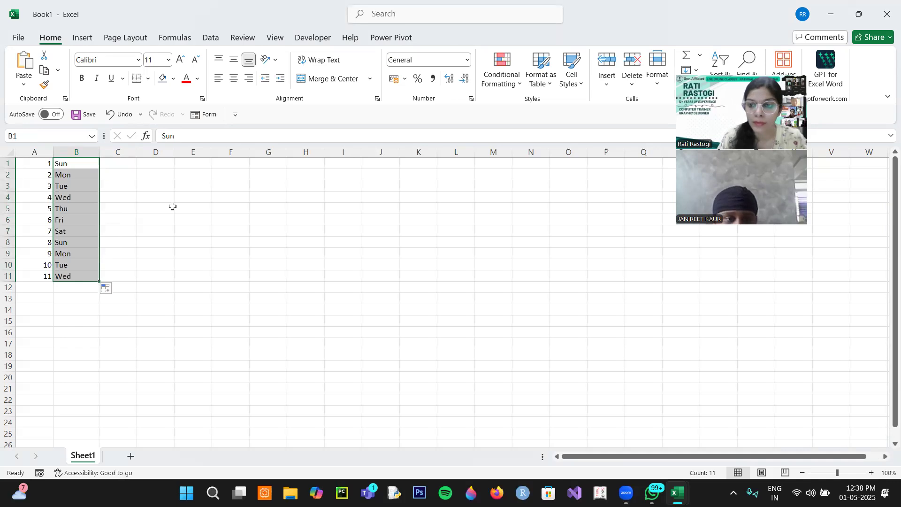
# Enter the month abbreviations Jan in C1 and Feb in C2
pyautogui.click(474, 92)
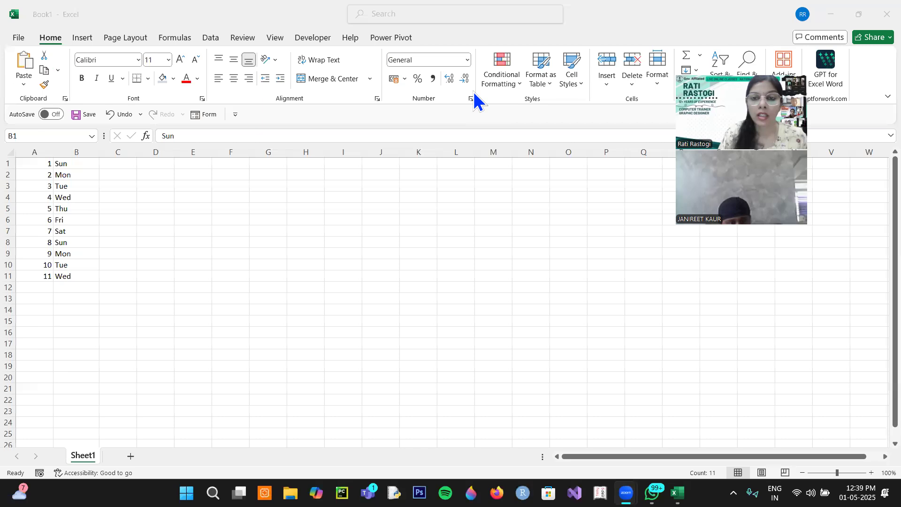
pyautogui.click(119, 165)
pyautogui.write('Jan')
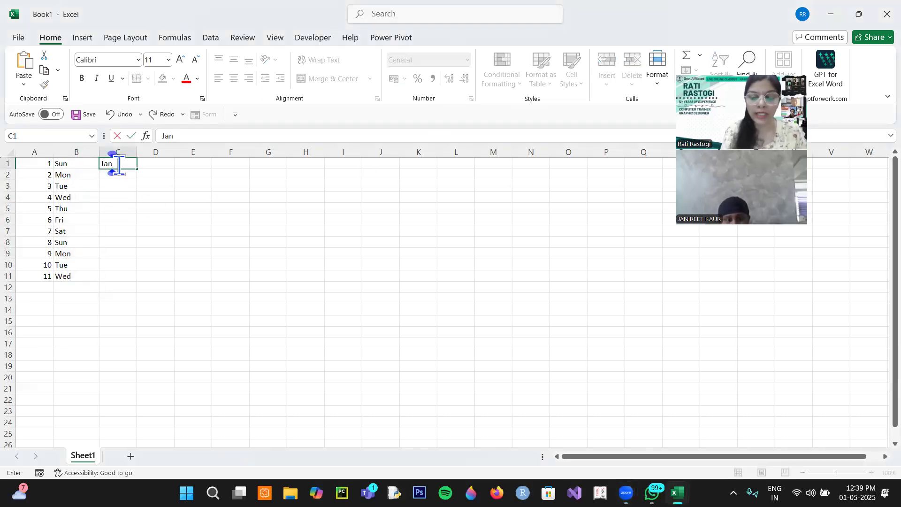
pyautogui.press('Return')
pyautogui.write('F')
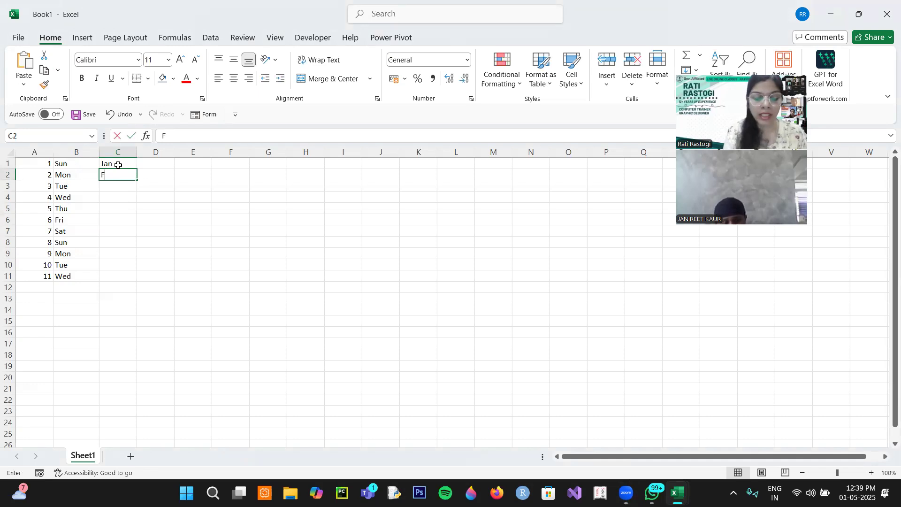
pyautogui.write('eb')
pyautogui.press('Return')
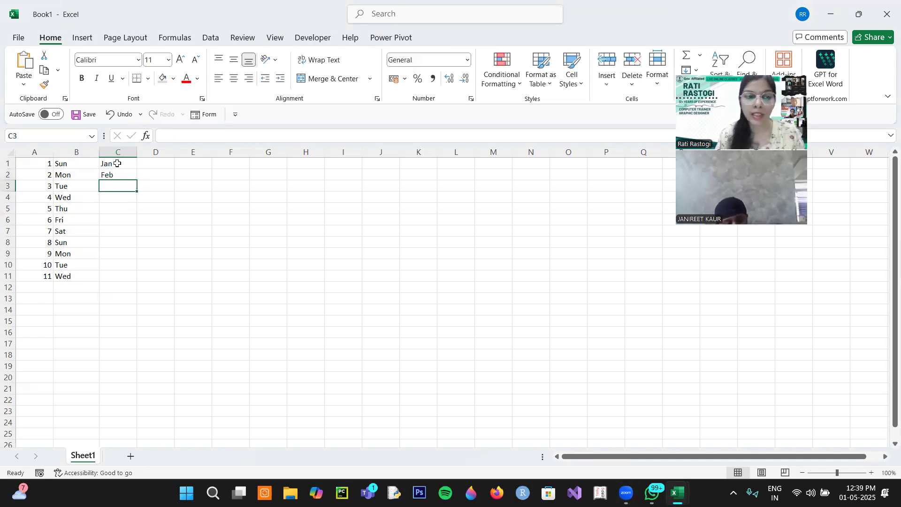
# Fill the month series from C1:C2 down to Dec in C12
pyautogui.moveTo(118, 163); pyautogui.dragTo(129, 177)
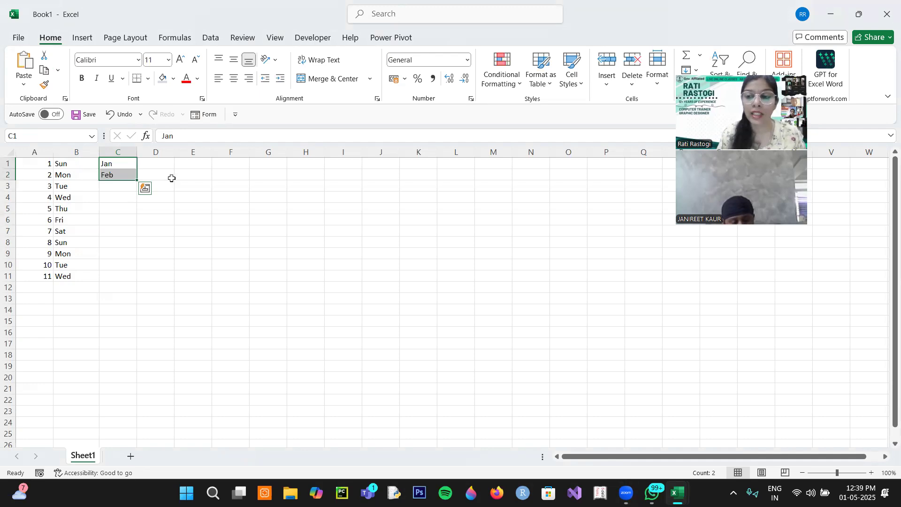
pyautogui.click(170, 177)
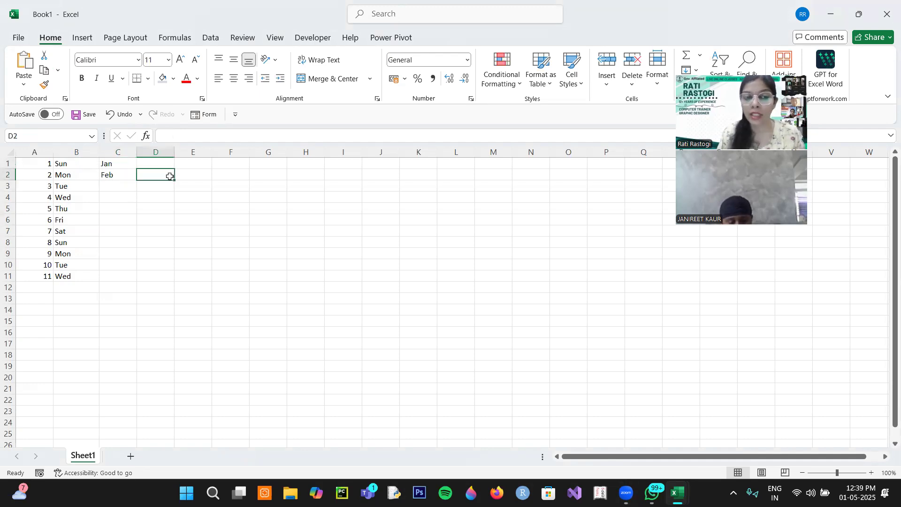
pyautogui.click(109, 163)
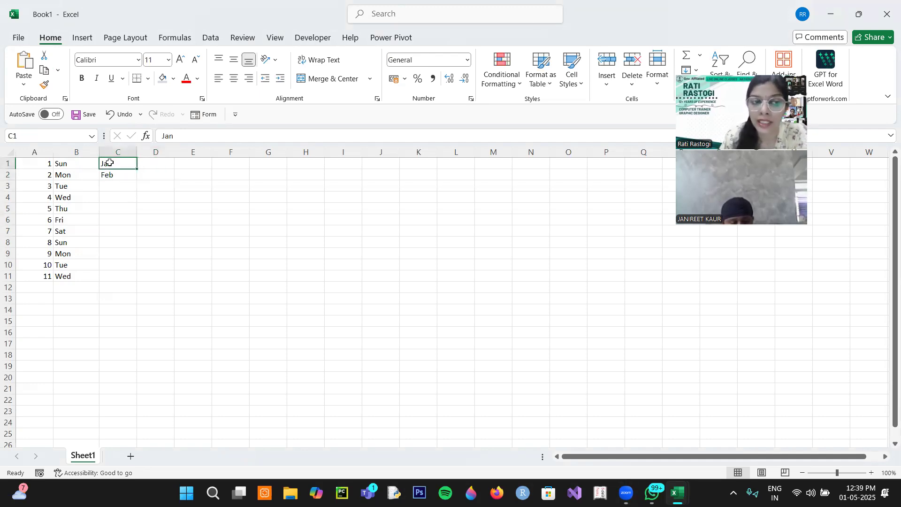
pyautogui.moveTo(109, 166); pyautogui.dragTo(126, 287)
pyautogui.click(211, 253)
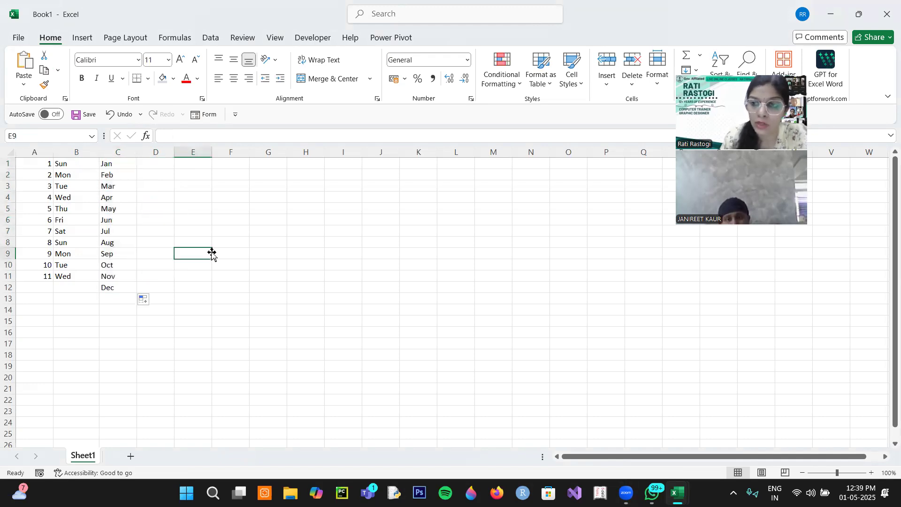
# Add a new worksheet and enter the title Formulas in a merged and centered A1:I2
pyautogui.click(130, 456)
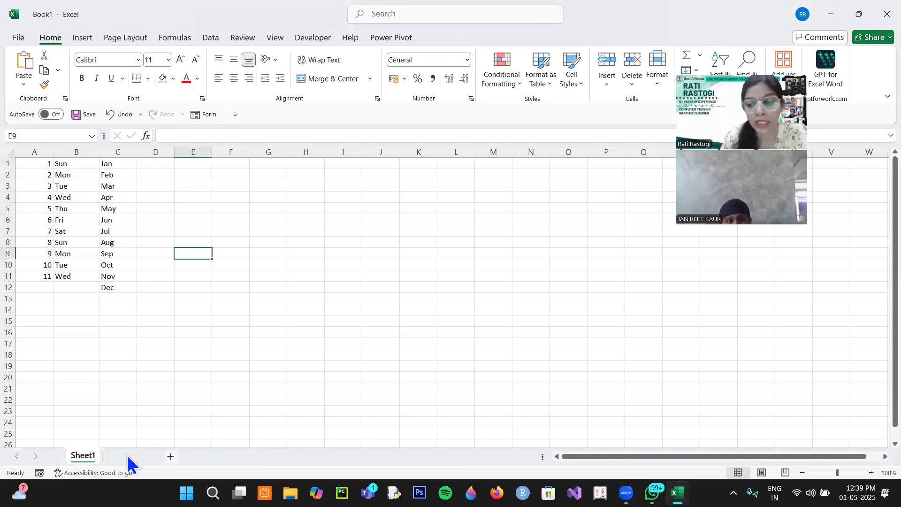
pyautogui.moveTo(35, 165); pyautogui.dragTo(337, 172)
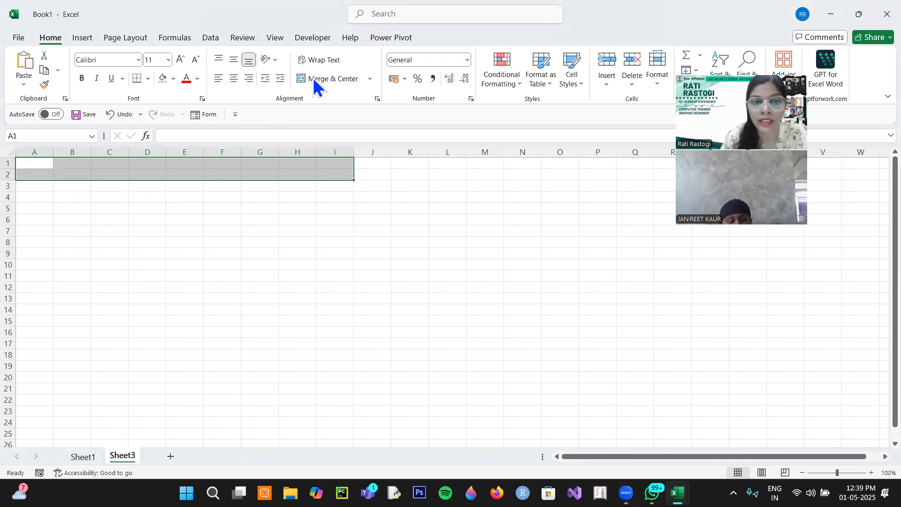
pyautogui.click(301, 78)
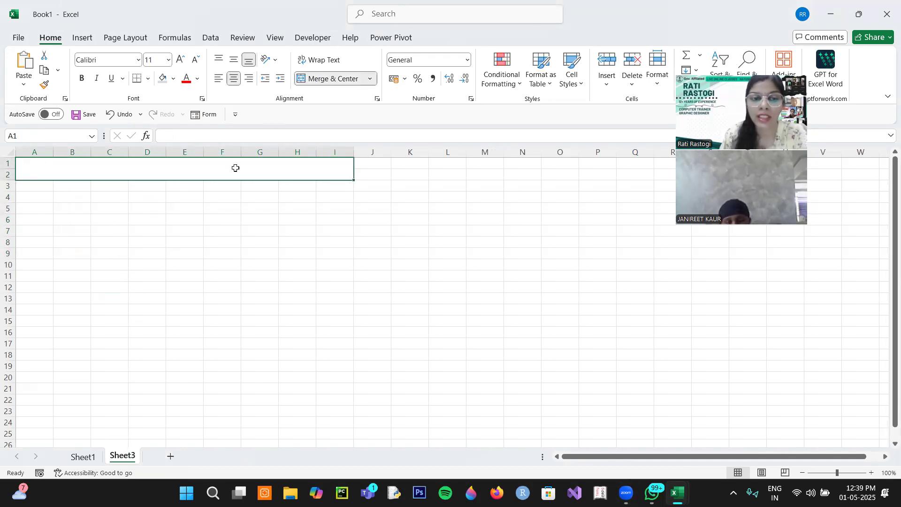
pyautogui.write('Formulas')
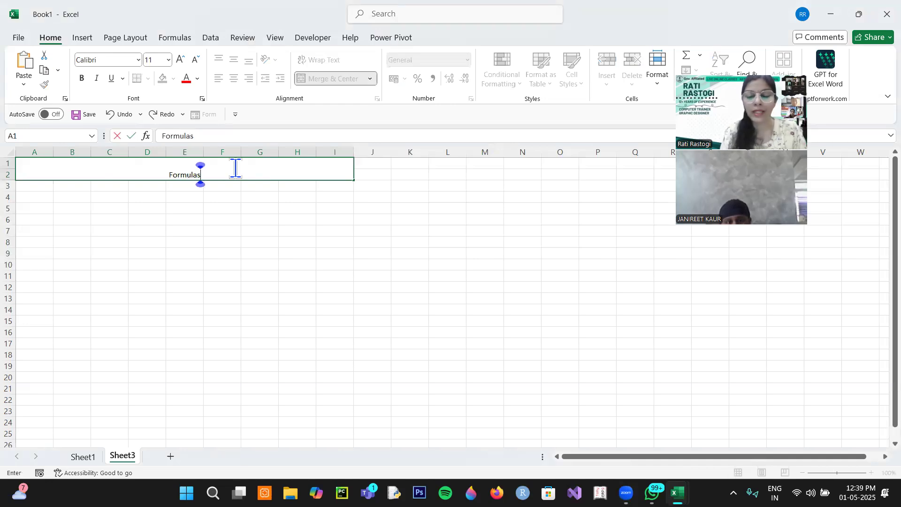
pyautogui.press('Return')
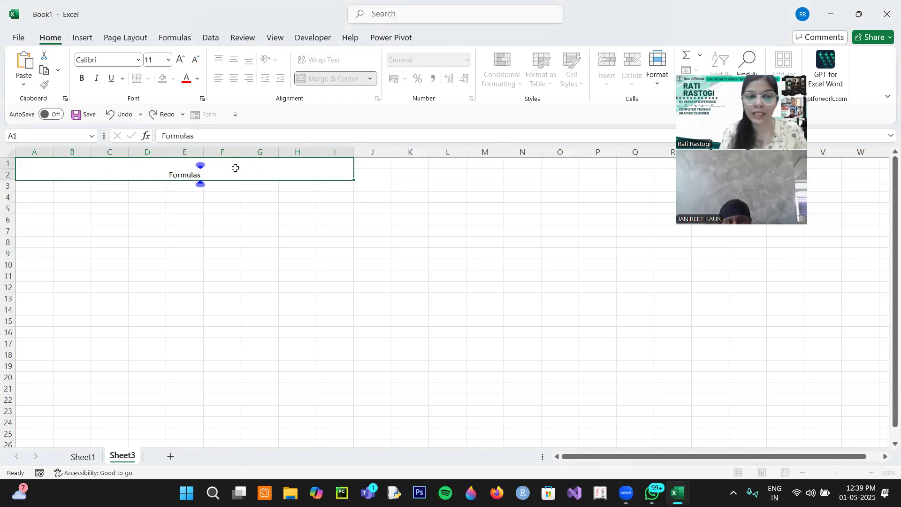
# Give the merged Formulas title cell a light gray theme fill and black font color
pyautogui.click(206, 172)
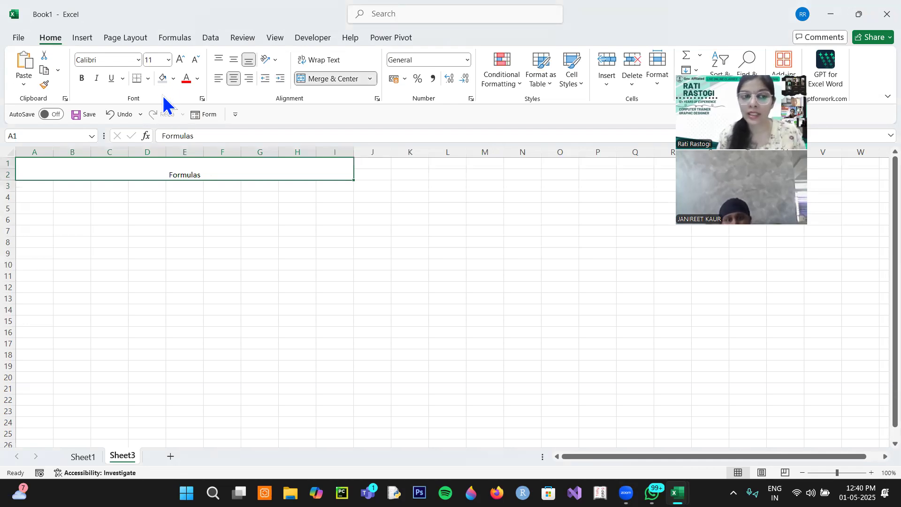
pyautogui.click(173, 78)
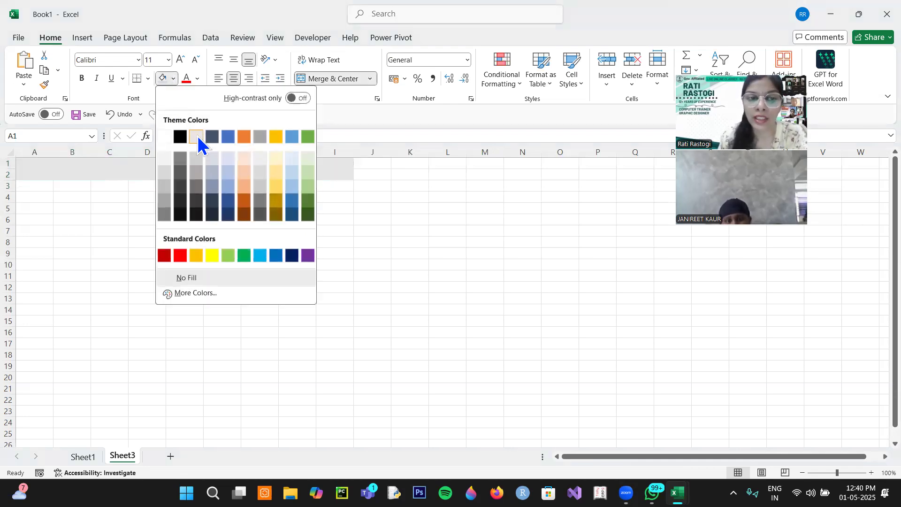
pyautogui.click(197, 137)
pyautogui.click(198, 79)
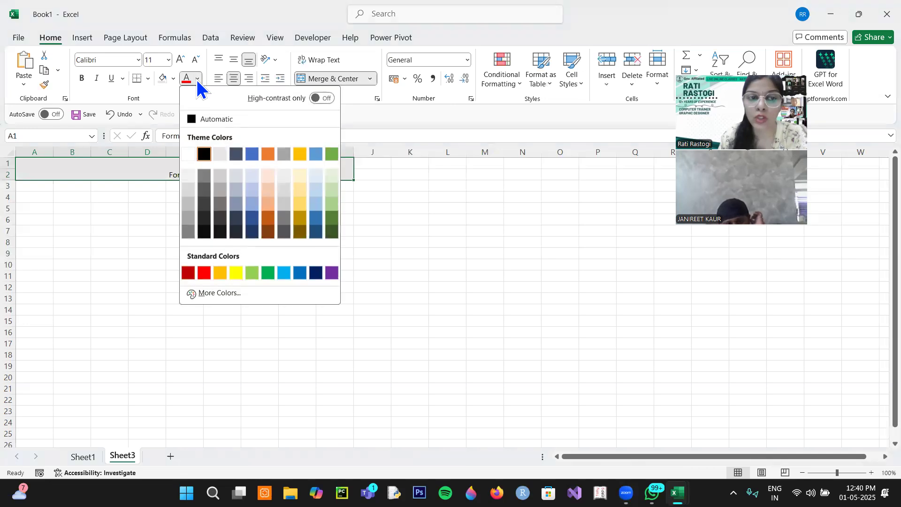
pyautogui.click(204, 154)
# Increase the Formulas title's font size by six steps and make it bold, italic and underlined
pyautogui.click(180, 59)
pyautogui.click(181, 59)
pyautogui.click(181, 60)
pyautogui.click(181, 60)
pyautogui.click(180, 59)
pyautogui.click(180, 59)
pyautogui.click(82, 78)
pyautogui.click(97, 78)
pyautogui.click(112, 78)
# Enter the headings Sum, Difference, Multiply and Divide in cells A3 to D3
pyautogui.click(52, 191)
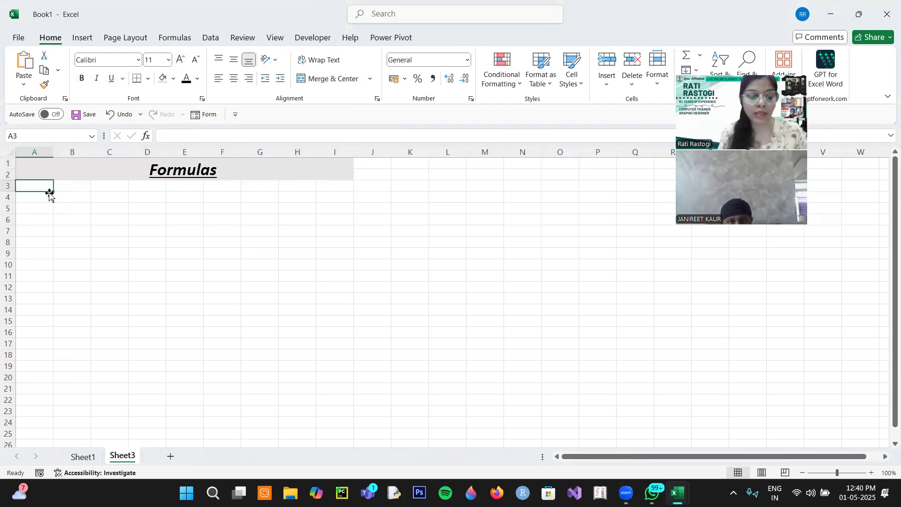
pyautogui.write('Sum')
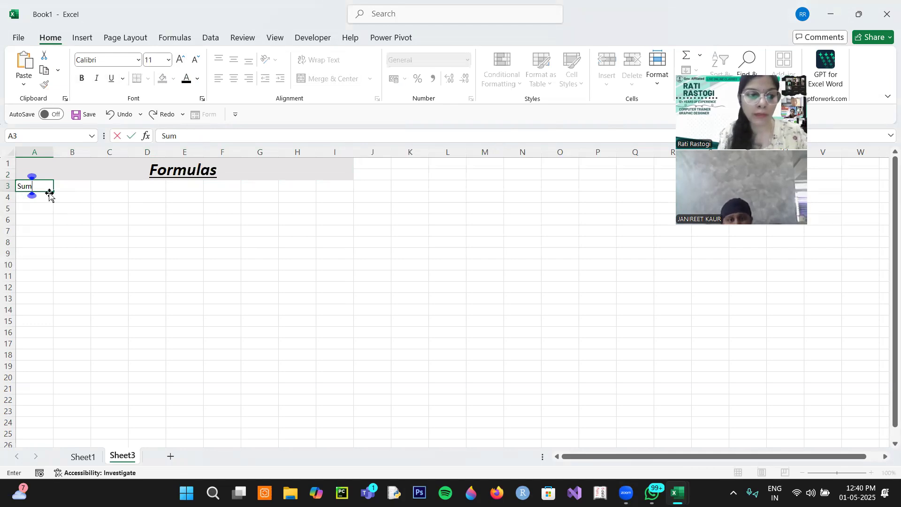
pyautogui.press('Tab')
pyautogui.write('Diff')
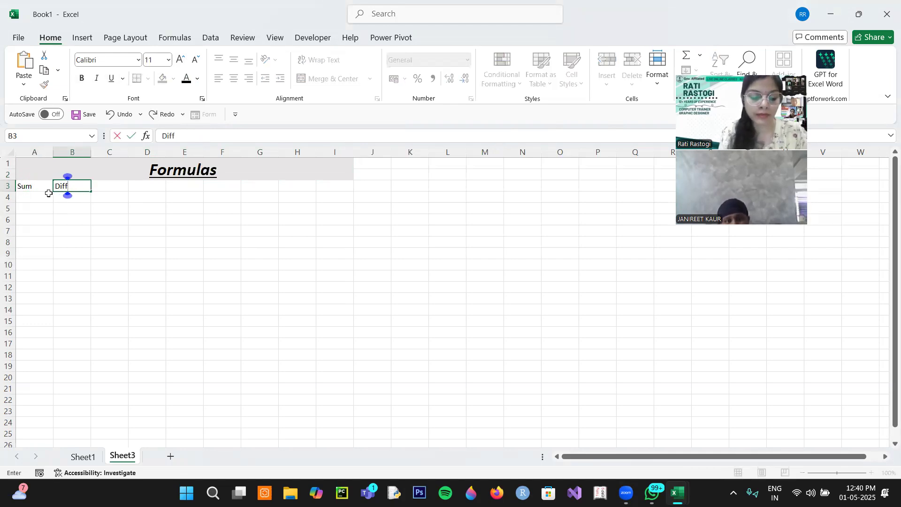
pyautogui.write('erence')
pyautogui.press('Tab')
pyautogui.write('Multiply')
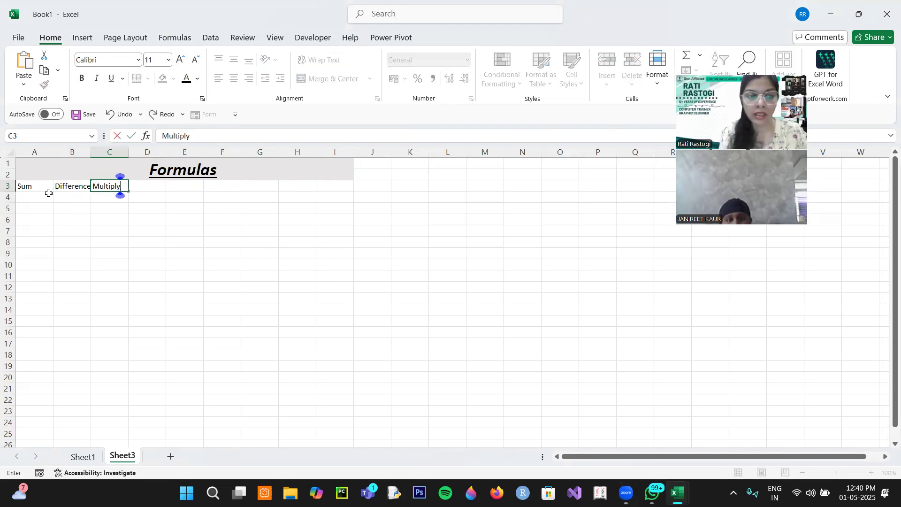
pyautogui.press('Tab')
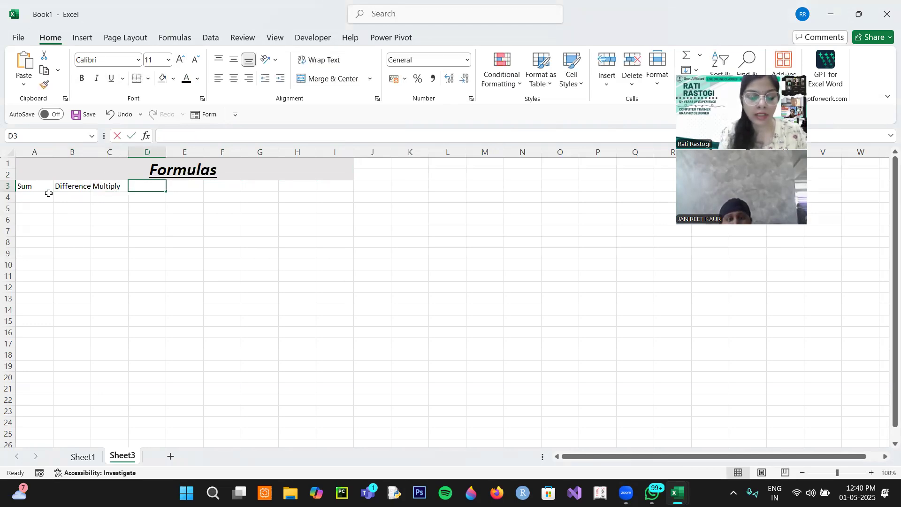
pyautogui.write('Divide')
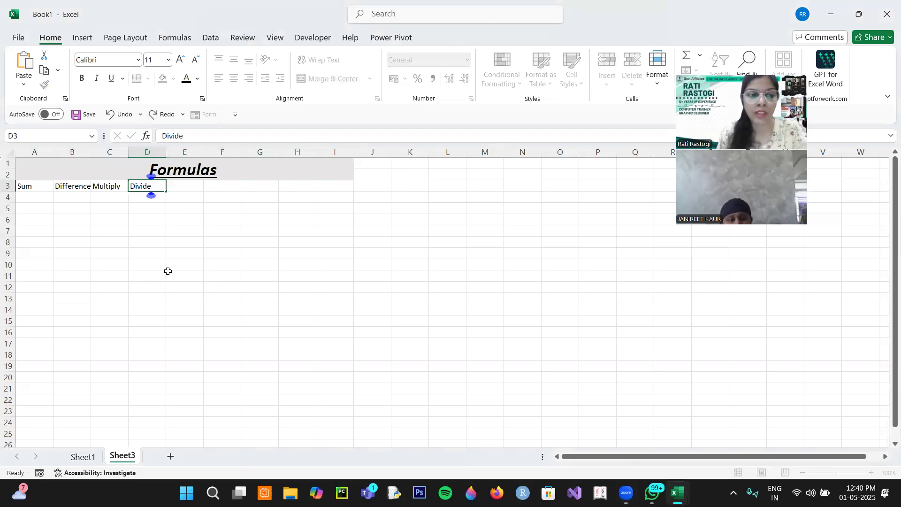
pyautogui.click(171, 276)
# Increase the font size of A3:D14 by six steps to 22
pyautogui.moveTo(26, 186); pyautogui.dragTo(135, 306)
pyautogui.click(180, 59)
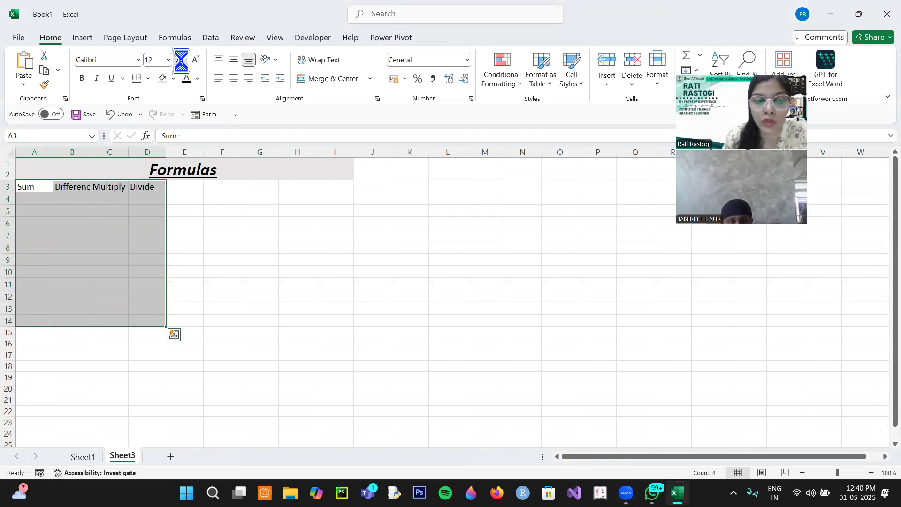
pyautogui.click(180, 59)
pyautogui.click(180, 60)
pyautogui.click(180, 59)
pyautogui.click(180, 59)
pyautogui.click(182, 65)
pyautogui.click(211, 232)
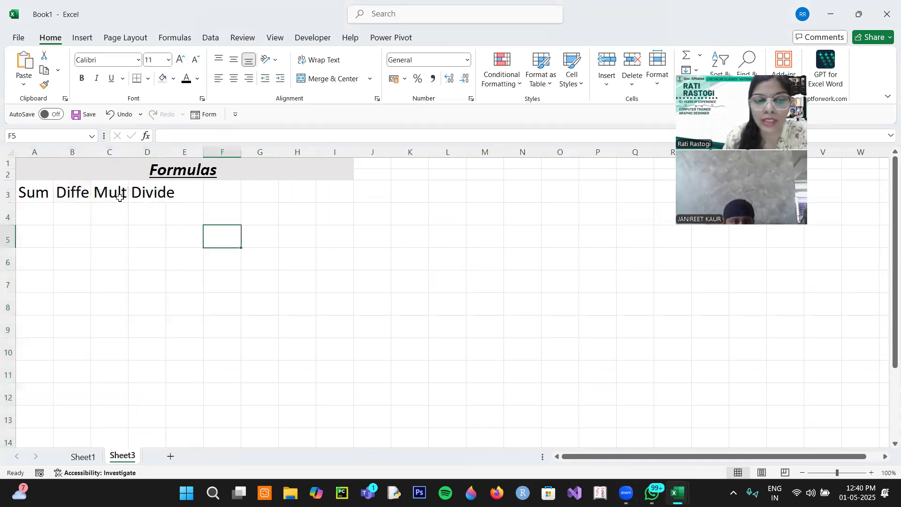
# AutoFit the column widths of the block under the title, from A3 across the operation headings, so they suit the heading text
pyautogui.click(117, 195)
pyautogui.click(85, 195)
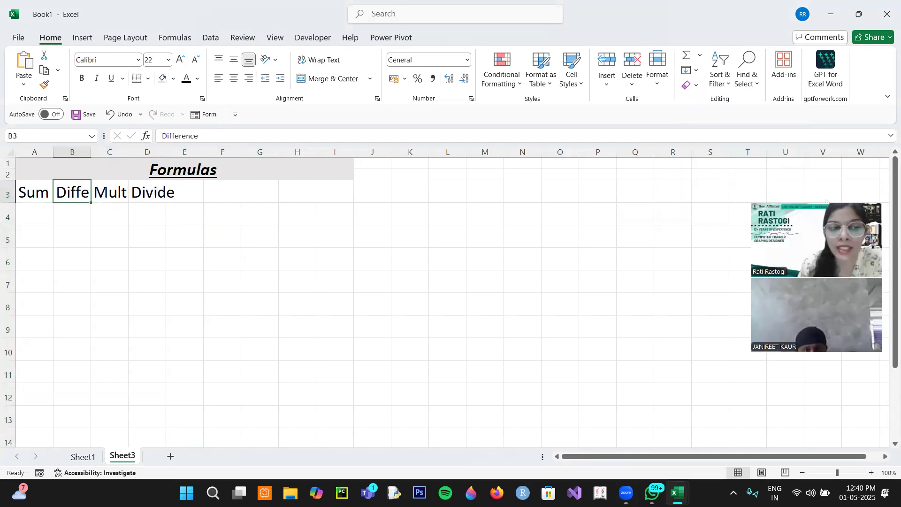
pyautogui.moveTo(30, 192); pyautogui.dragTo(174, 383)
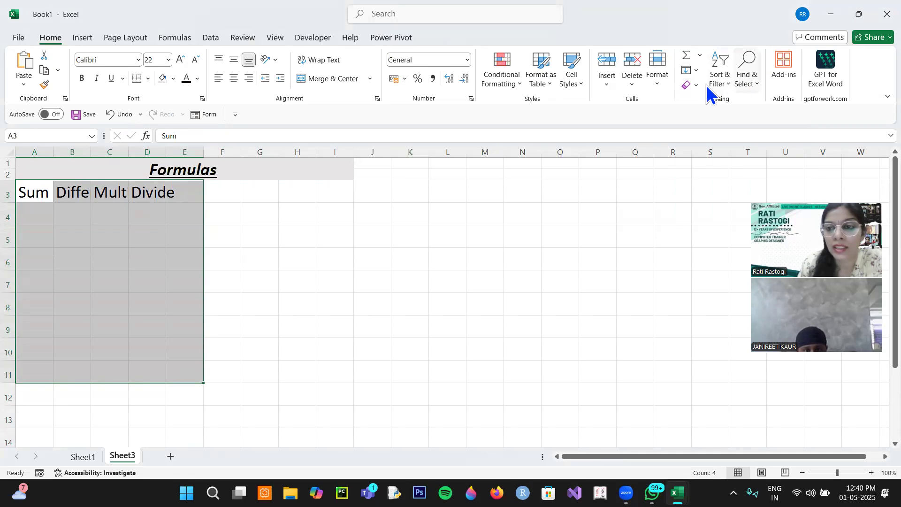
pyautogui.click(657, 84)
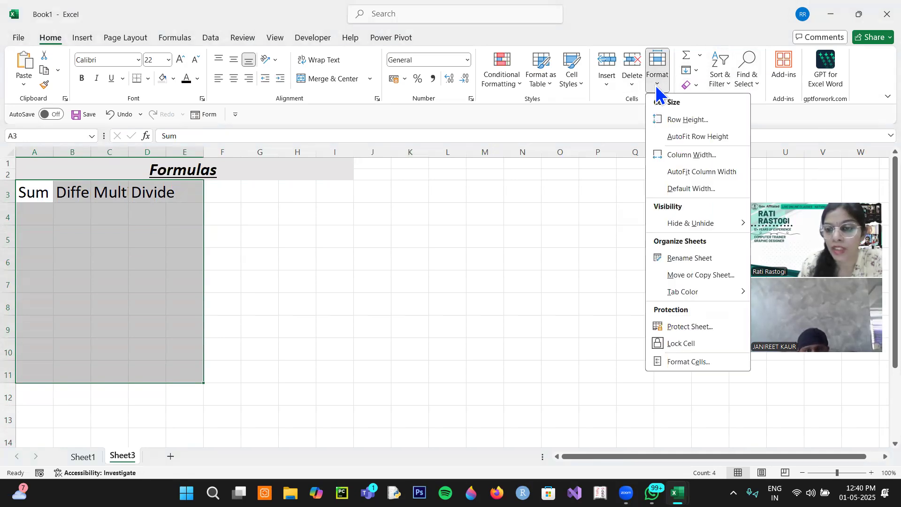
pyautogui.click(689, 178)
pyautogui.moveTo(21, 193); pyautogui.dragTo(215, 371)
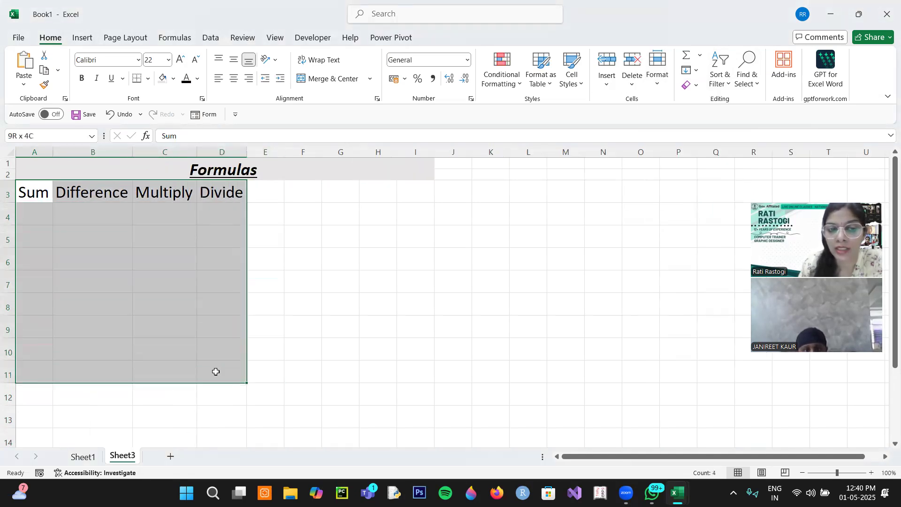
pyautogui.click(661, 83)
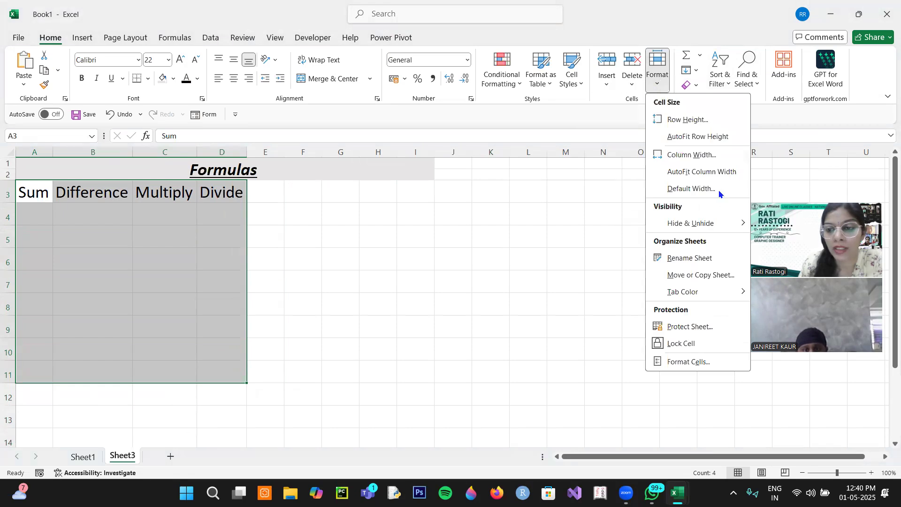
pyautogui.click(701, 177)
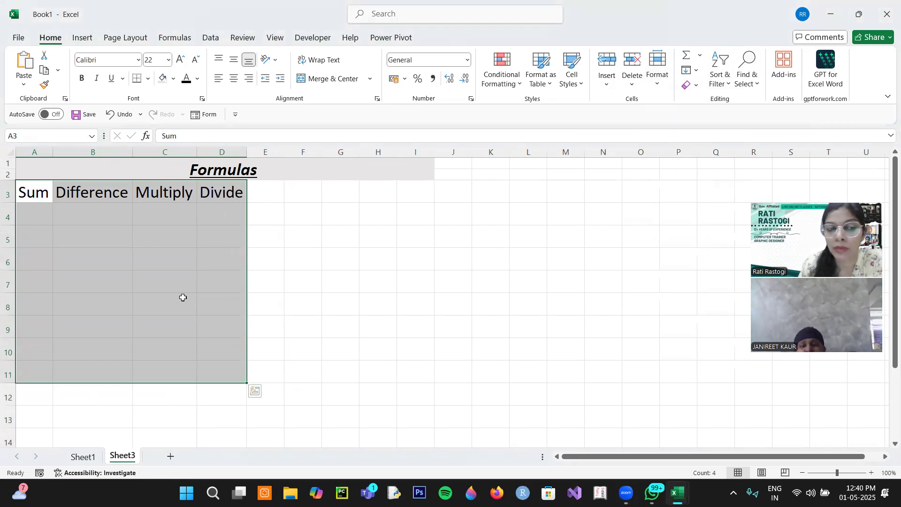
pyautogui.click(181, 298)
# Enter the values 12, 45, 74 and 45 under the Sum heading in A4:A7
pyautogui.click(40, 214)
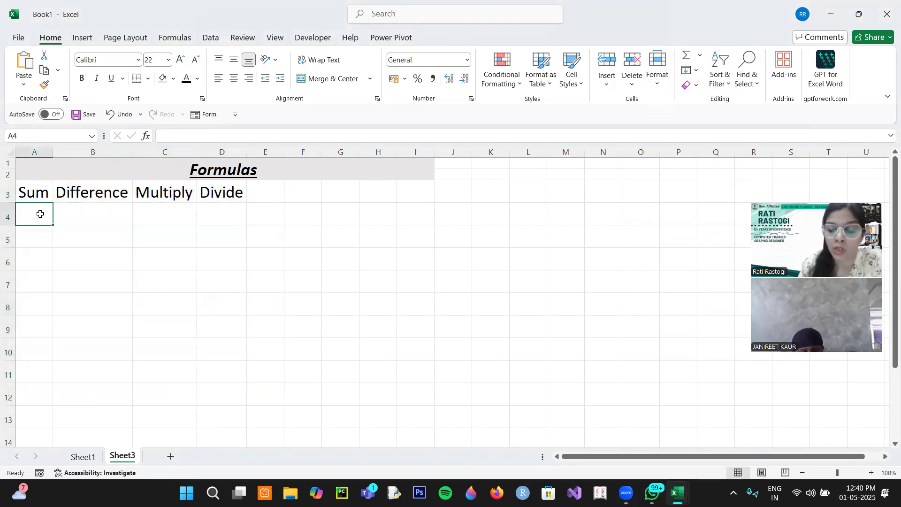
pyautogui.write('12')
pyautogui.press('Return')
pyautogui.write('45')
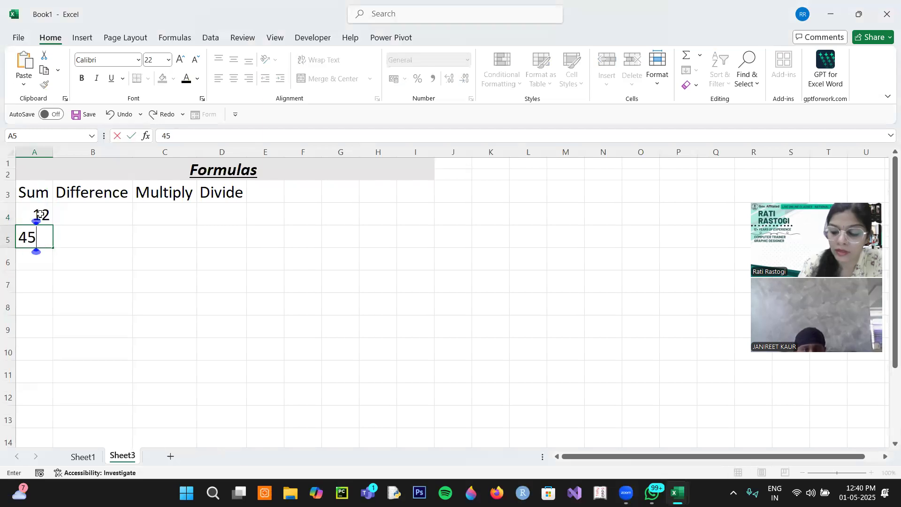
pyautogui.press('Return')
pyautogui.write('74')
pyautogui.press('Return')
pyautogui.write('45')
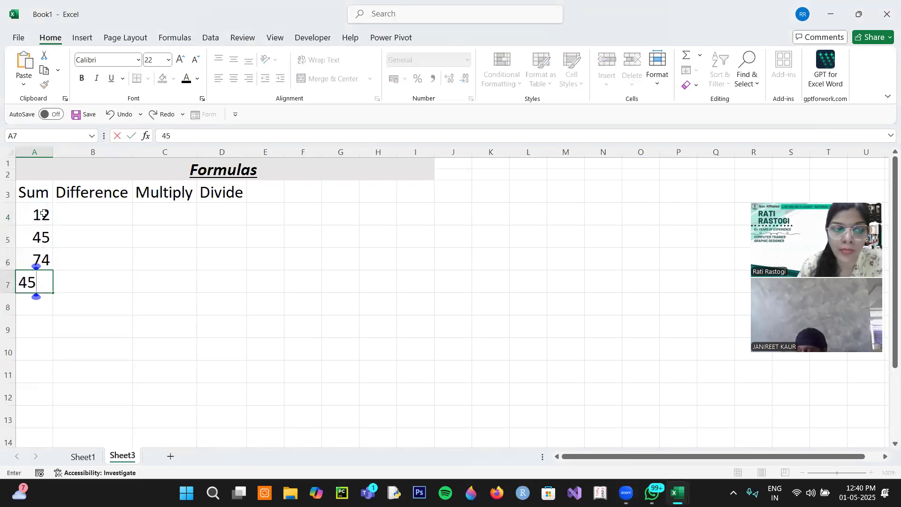
# Enter the values 85 and 74 under the Difference heading in B4:B5
pyautogui.click(77, 213)
pyautogui.write('85')
pyautogui.press('Return')
pyautogui.write('74')
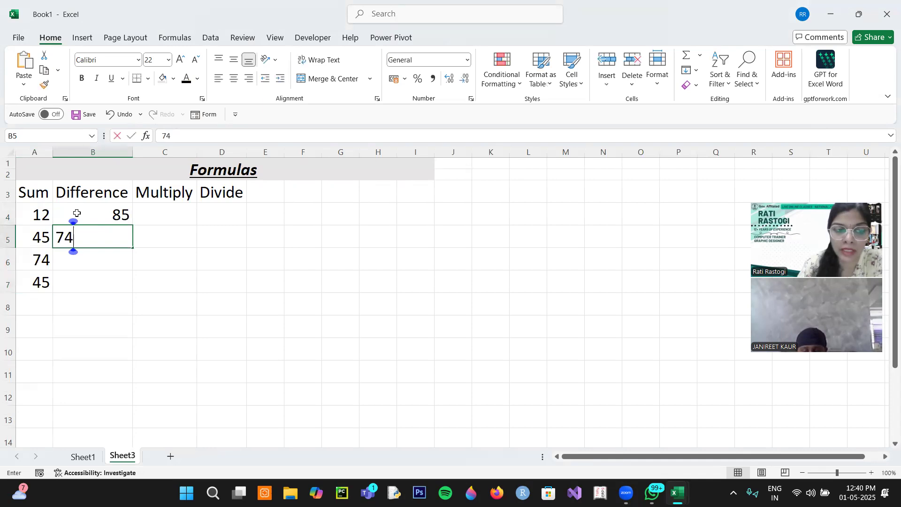
# Enter the values 5, 68, 74 and 45 under the Multiply heading in C4:C7
pyautogui.click(184, 208)
pyautogui.write('5')
pyautogui.press('Return')
pyautogui.write('68')
pyautogui.press('Return')
pyautogui.write('74')
pyautogui.press('Return')
pyautogui.write('45')
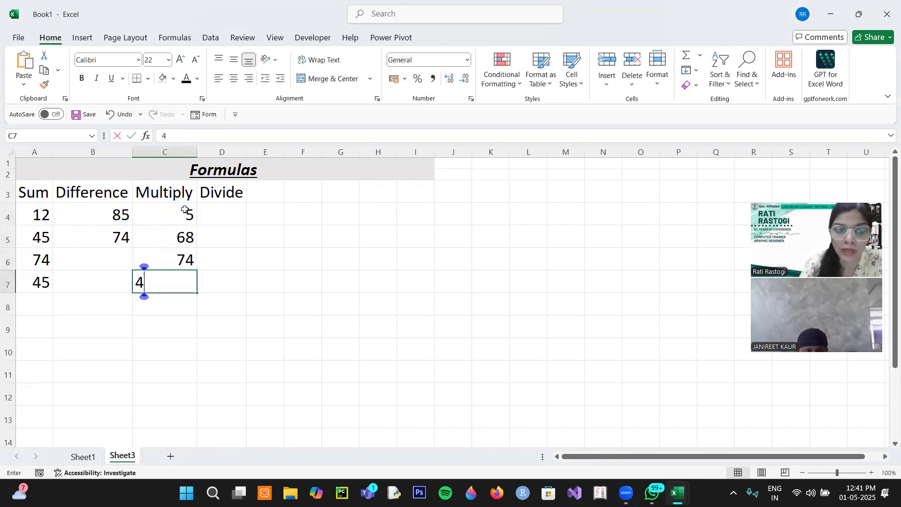
# Enter the values 85 and 5 under the Divide heading in D4:D5
pyautogui.click(220, 212)
pyautogui.write('85')
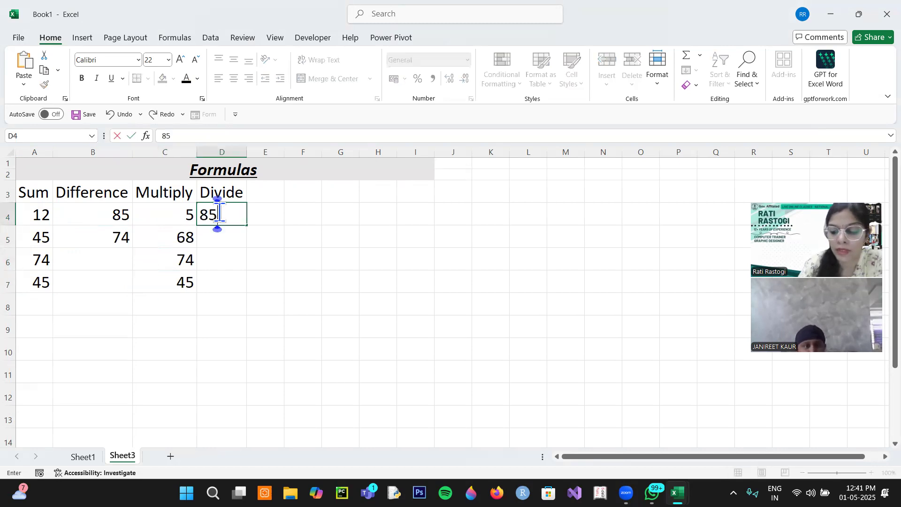
pyautogui.press('Return')
pyautogui.write('5')
pyautogui.click(268, 317)
# Fill the result row A8:E8 with the light gray color and widen column A slightly
pyautogui.moveTo(29, 306); pyautogui.dragTo(258, 303)
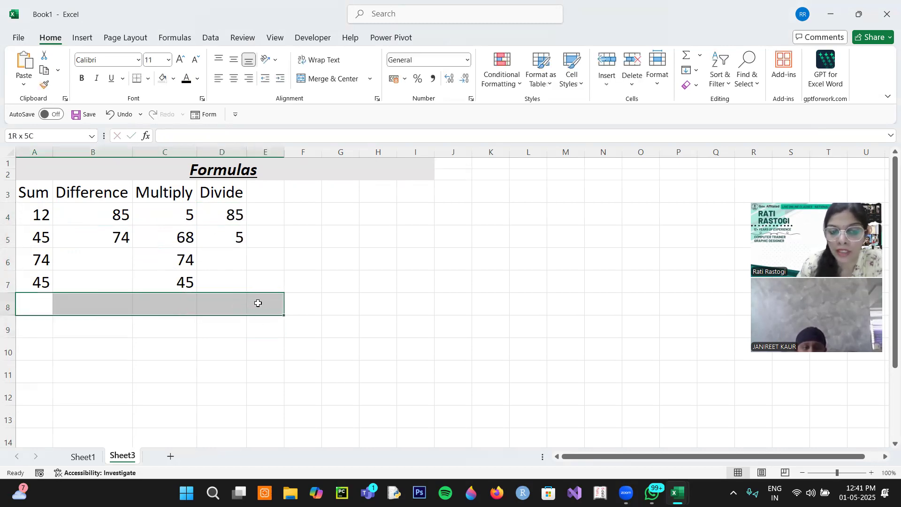
pyautogui.click(163, 79)
pyautogui.click(116, 354)
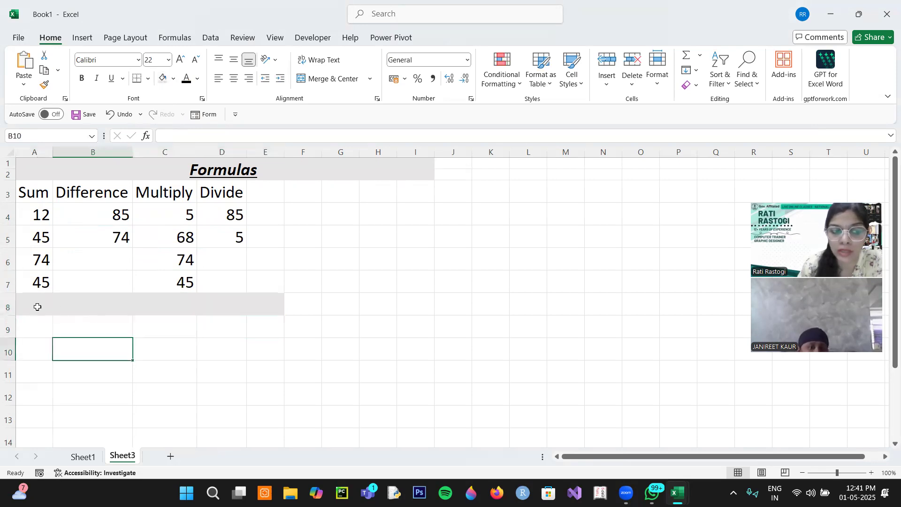
pyautogui.moveTo(54, 154); pyautogui.dragTo(70, 155)
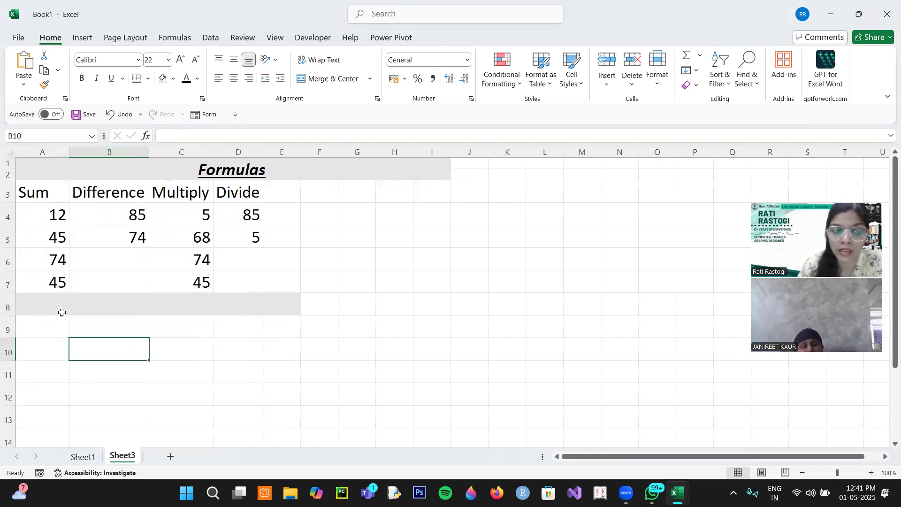
pyautogui.click(55, 304)
pyautogui.write('=')
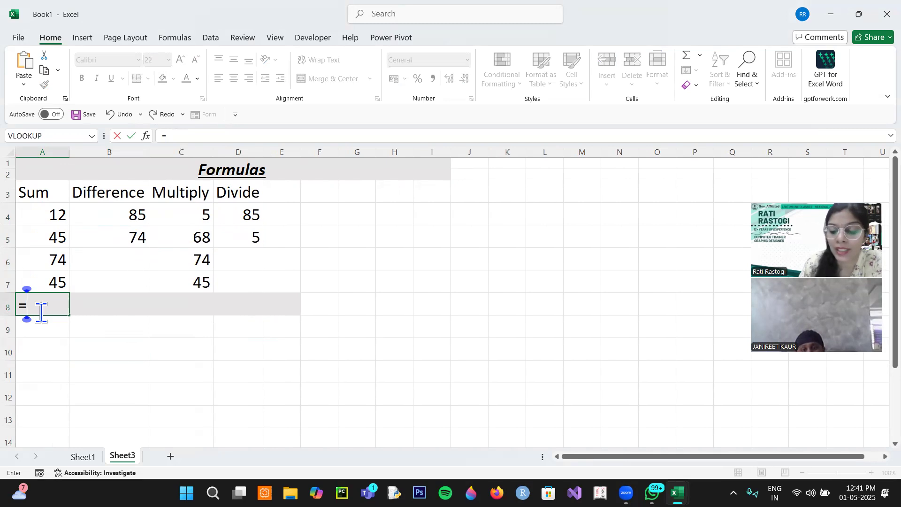
pyautogui.press('Escape')
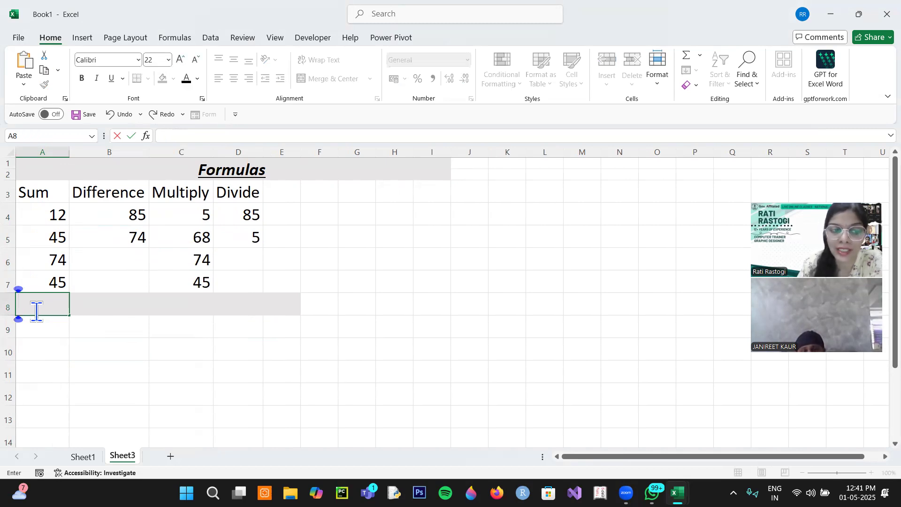
pyautogui.click(40, 351)
# Examine the cell references of the values in A4, C4, C7 and A7
pyautogui.click(42, 216)
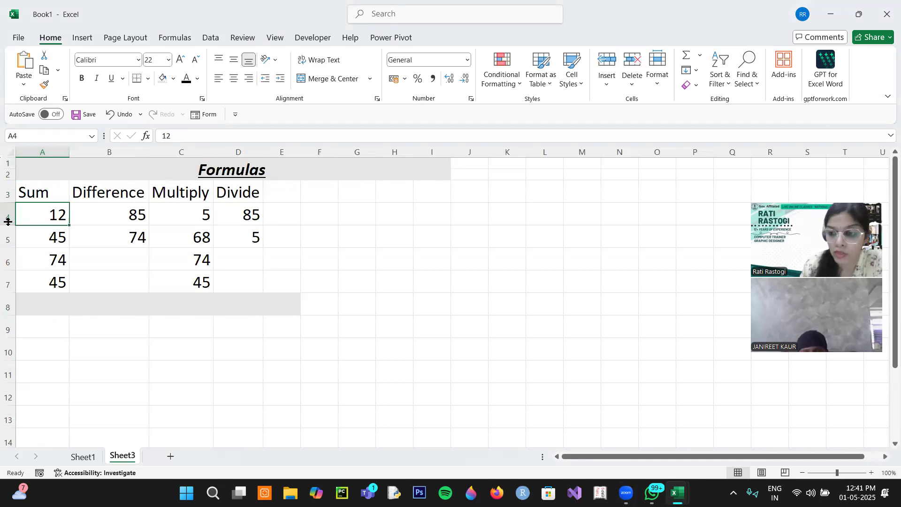
pyautogui.click(24, 136)
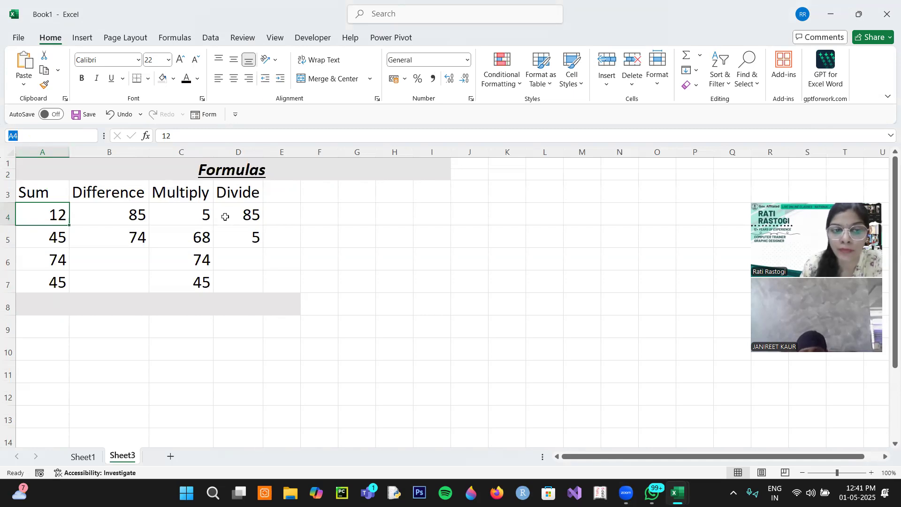
pyautogui.click(197, 217)
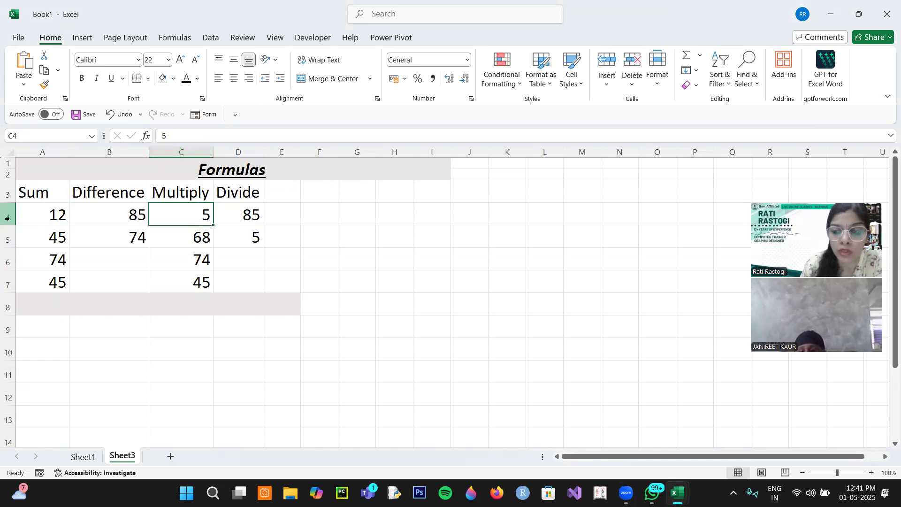
pyautogui.click(16, 137)
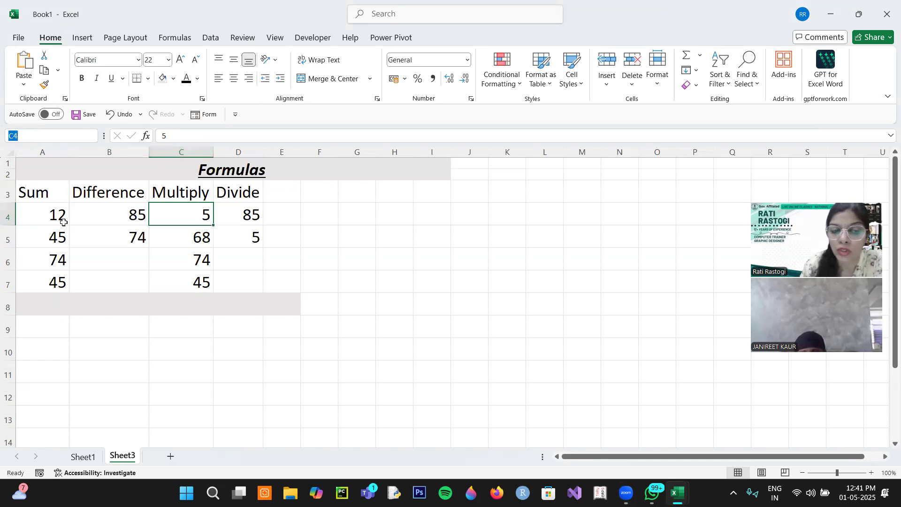
pyautogui.click(174, 285)
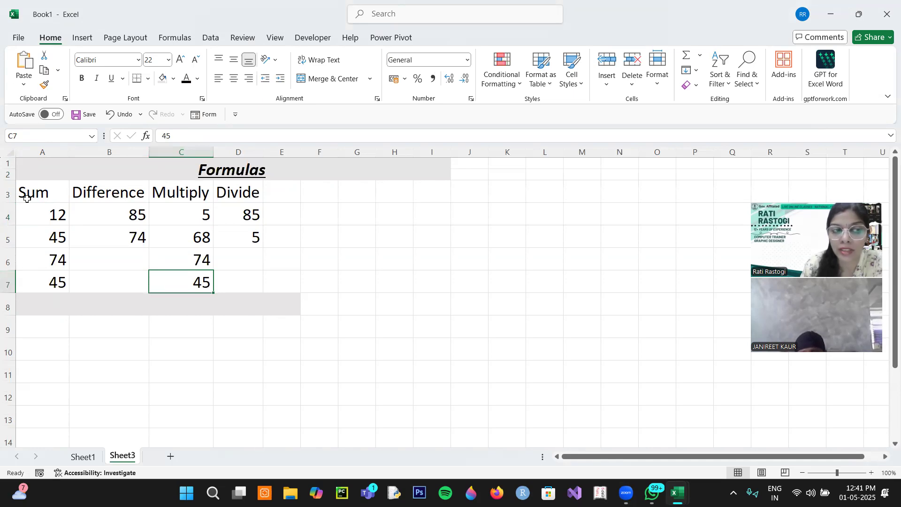
pyautogui.click(26, 136)
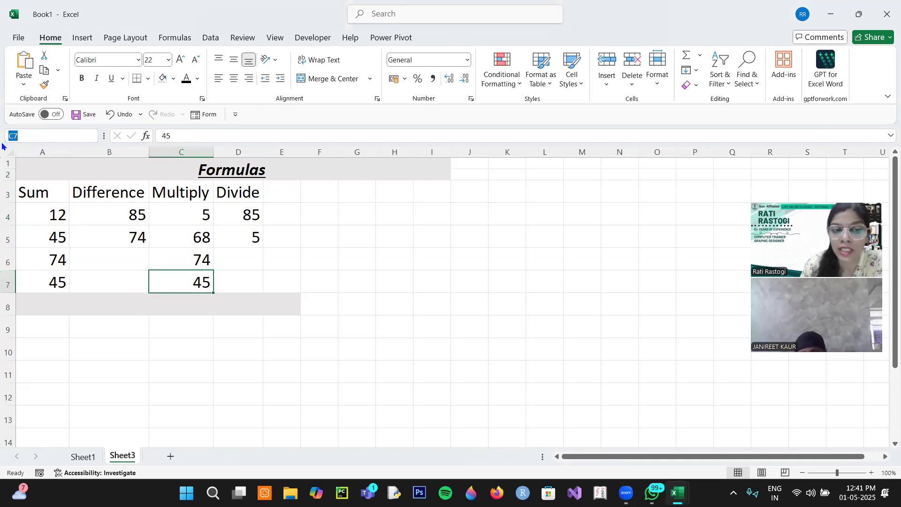
pyautogui.click(57, 283)
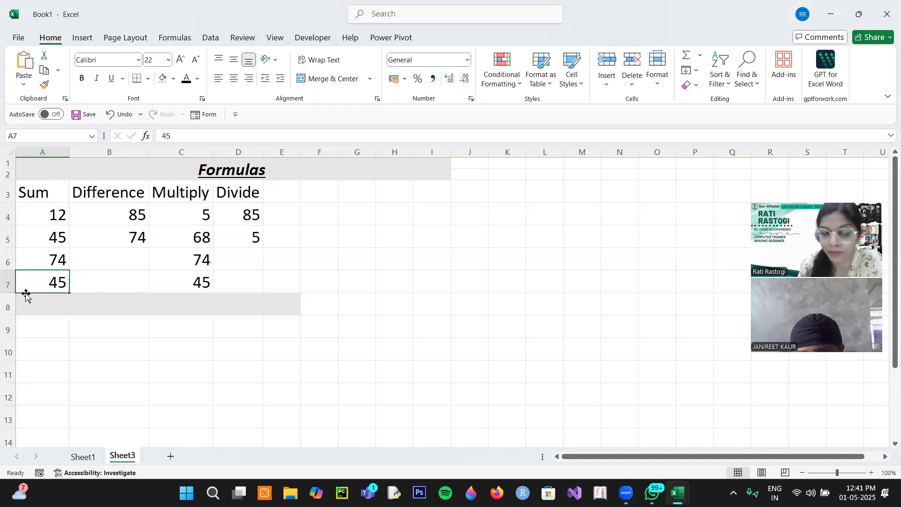
# Calculate the total of the Sum column in A8 with a SUM formula over A4:A7
pyautogui.click(32, 312)
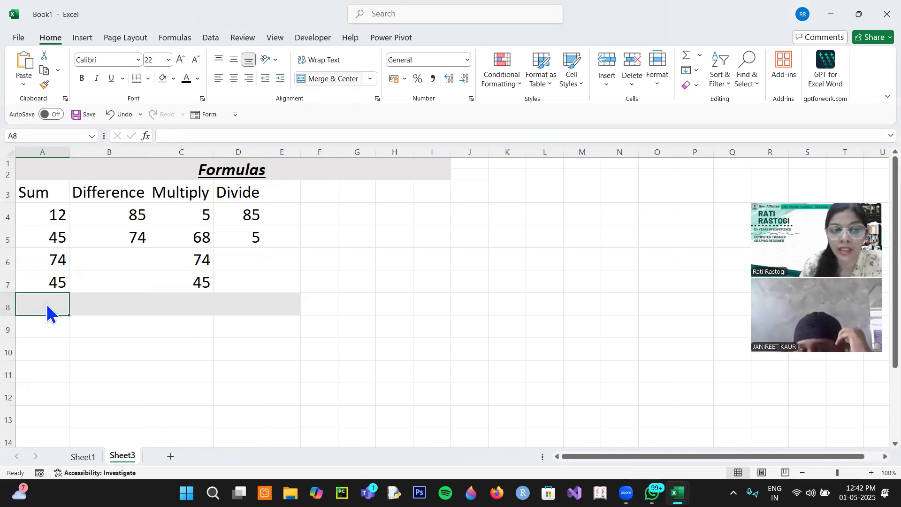
pyautogui.write('=')
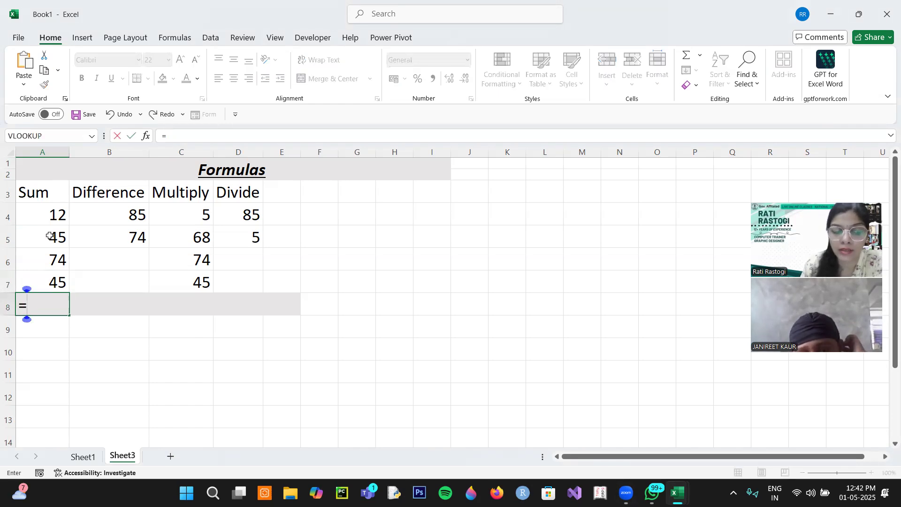
pyautogui.write('sum')
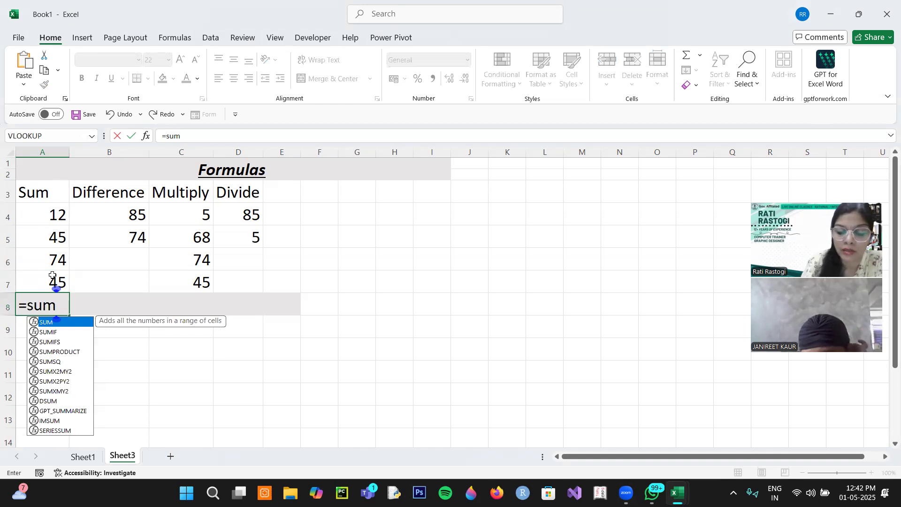
pyautogui.write('(')
pyautogui.moveTo(40, 209); pyautogui.dragTo(42, 281)
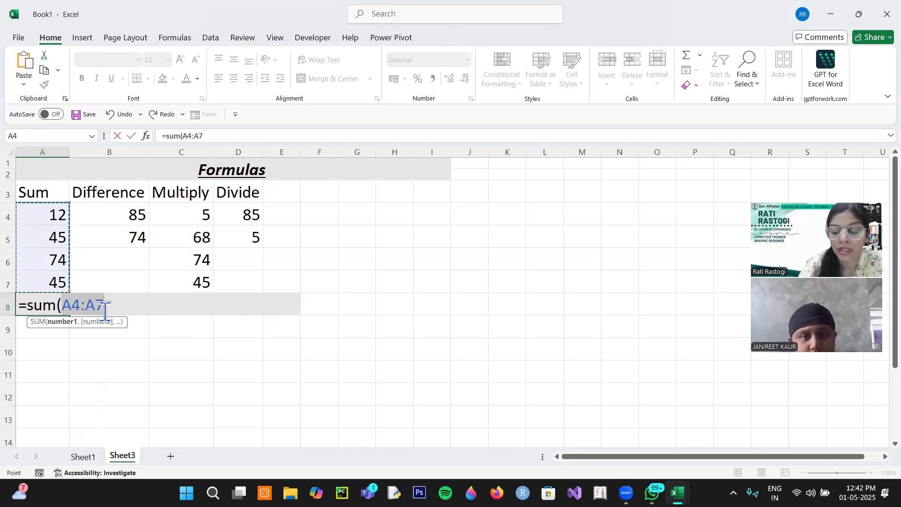
pyautogui.write(')')
pyautogui.hotkey('ctrl', 'Return')
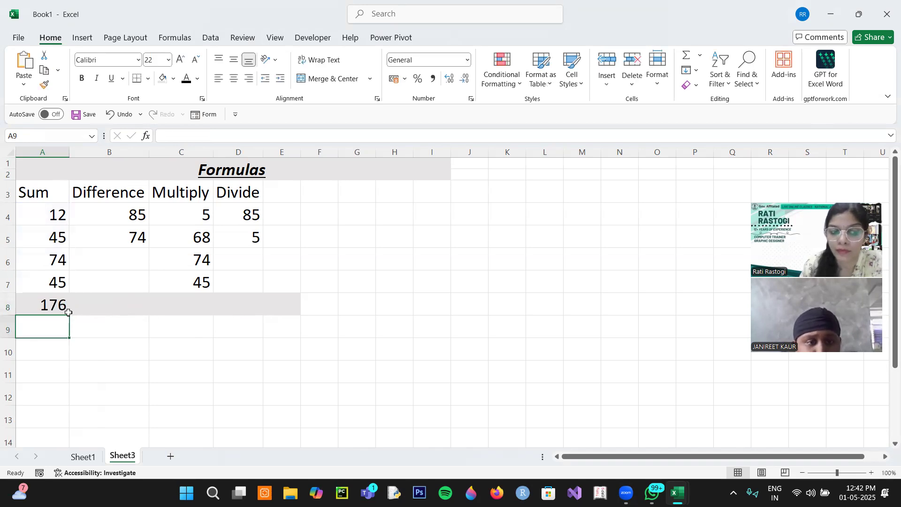
# Calculate the difference in B8 with the formula =B4-B5
pyautogui.click(110, 310)
pyautogui.write('=')
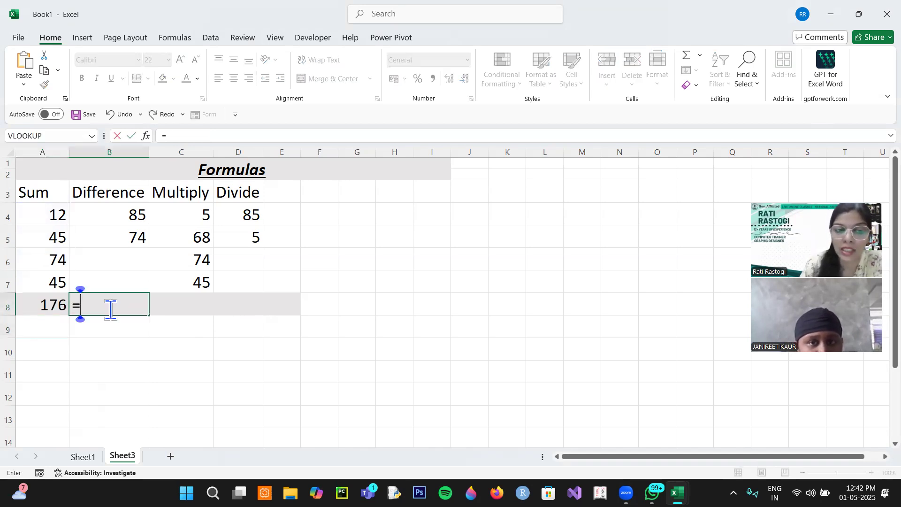
pyautogui.click(146, 220)
pyautogui.write('-')
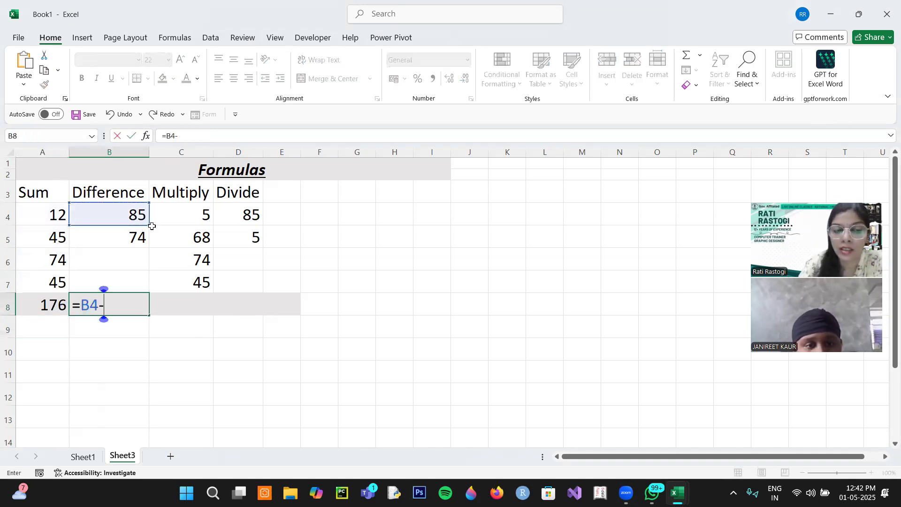
pyautogui.click(129, 235)
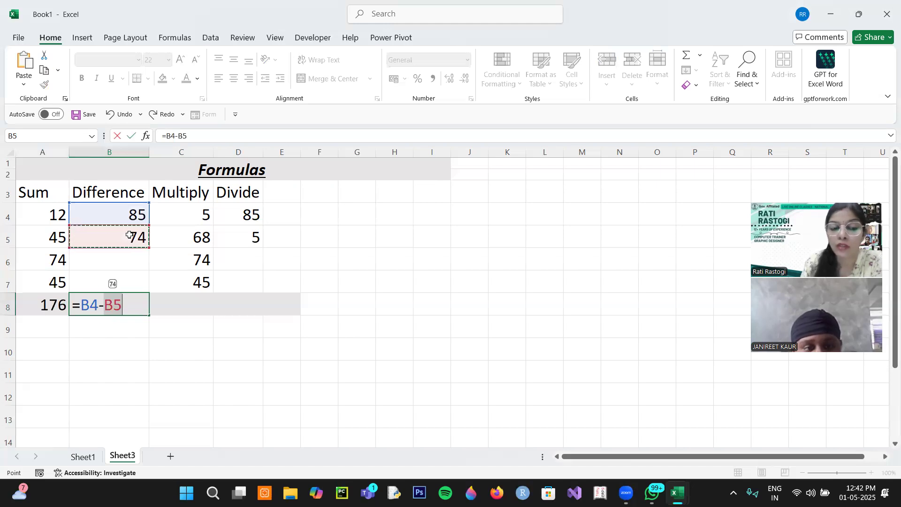
pyautogui.press('Return')
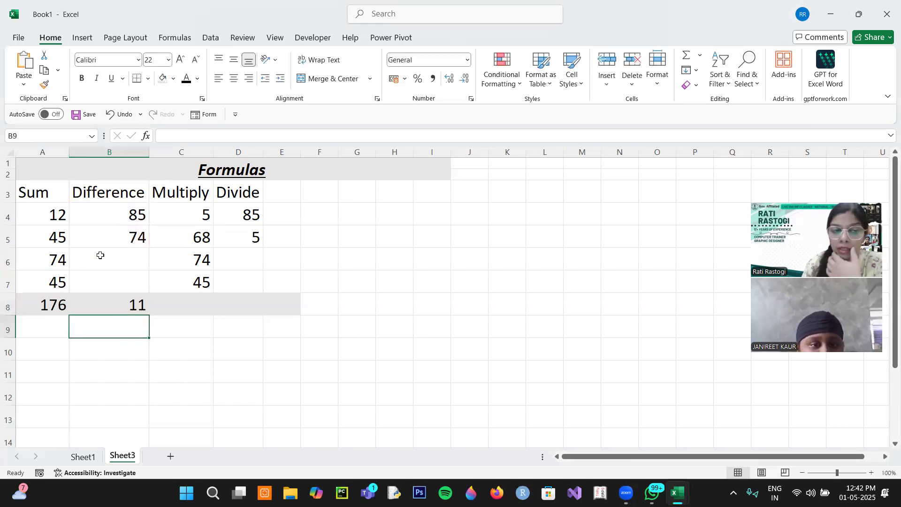
# Change the Difference values to 52 in B5 and 456 in B4
pyautogui.press('Up')
pyautogui.press('Up')
pyautogui.press('Up')
pyautogui.press('Up')
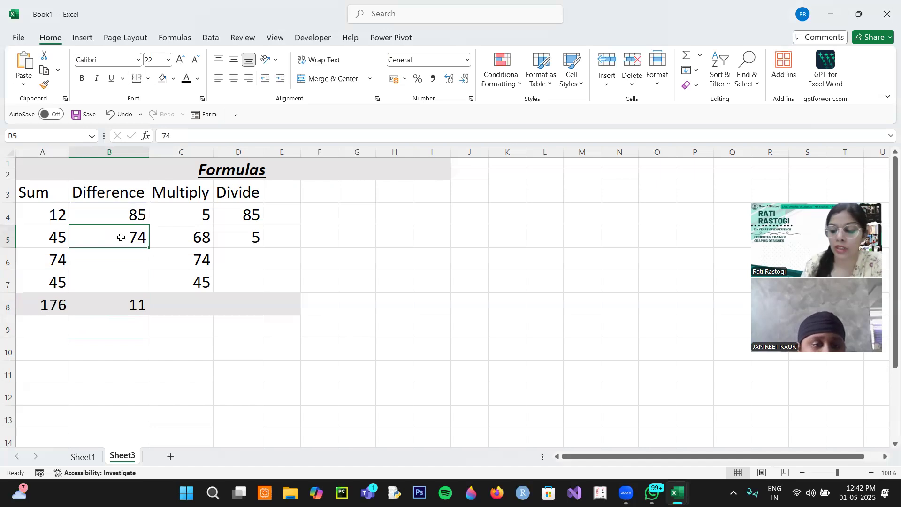
pyautogui.write('52')
pyautogui.press('Return')
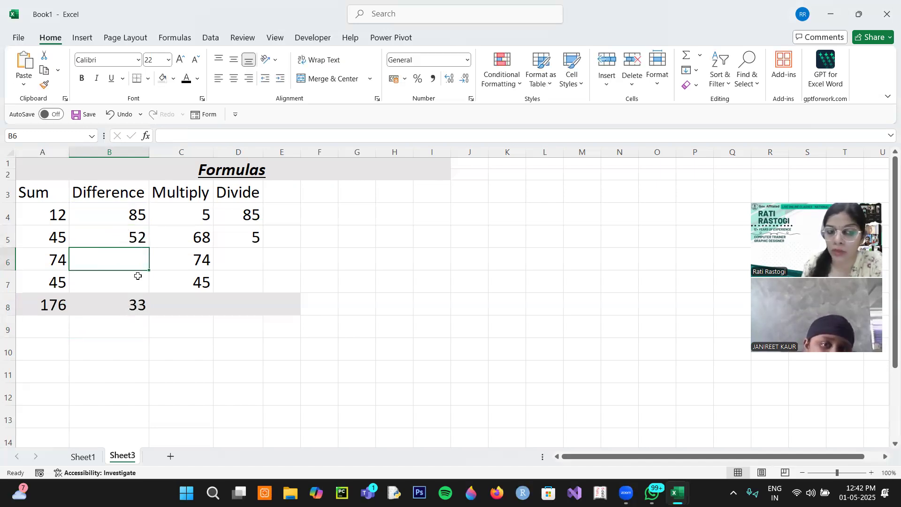
pyautogui.click(136, 217)
pyautogui.write('456')
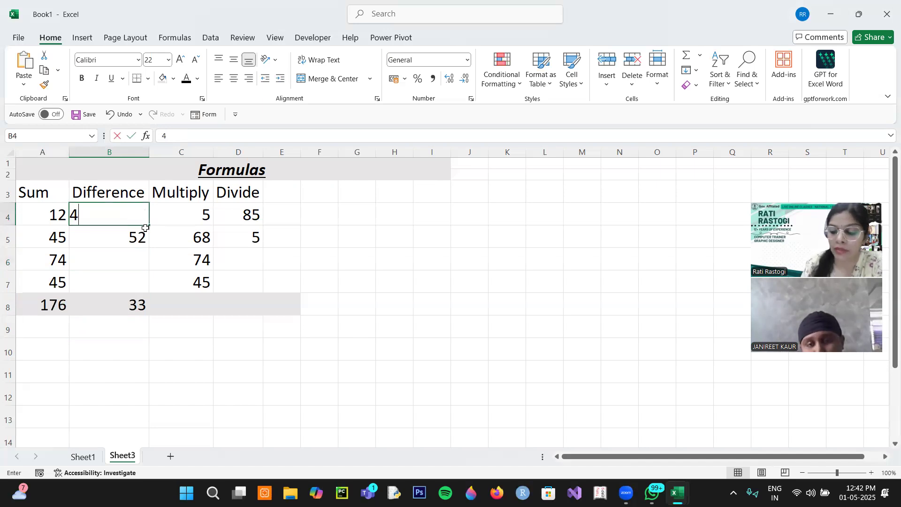
pyautogui.press('Return')
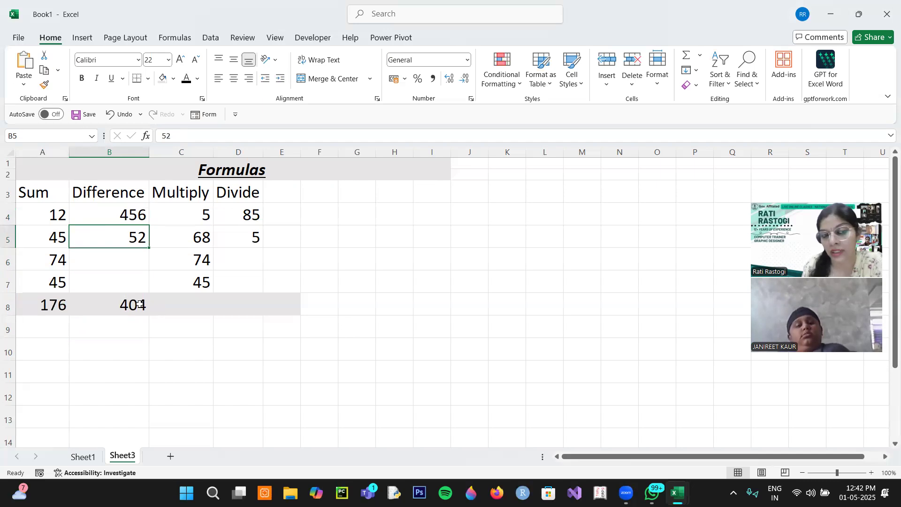
# Multiply the values of the Multiply column in C8 with a PRODUCT formula over C4:C7
pyautogui.click(171, 306)
pyautogui.write('=')
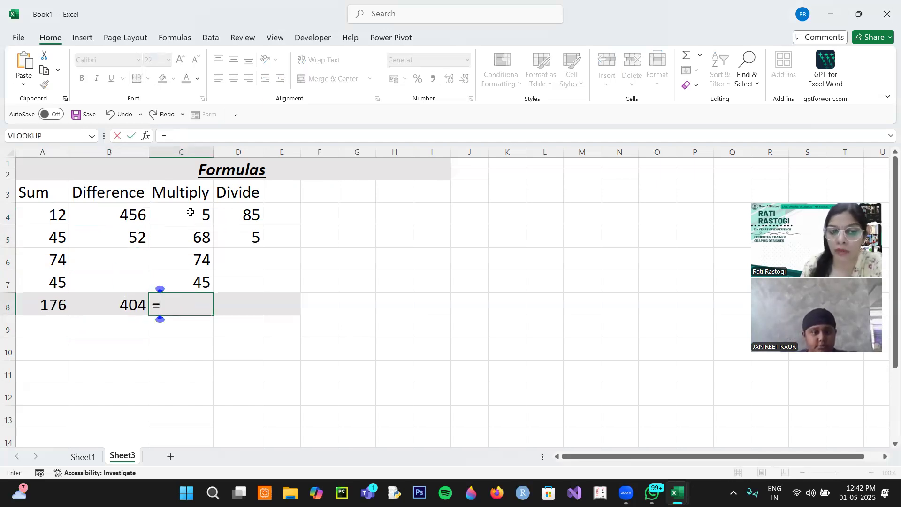
pyautogui.write('pro')
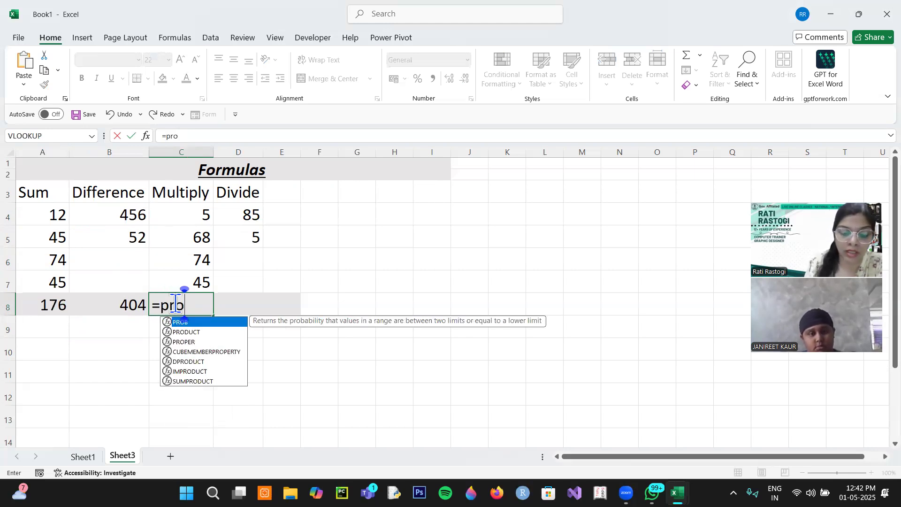
pyautogui.write('duct')
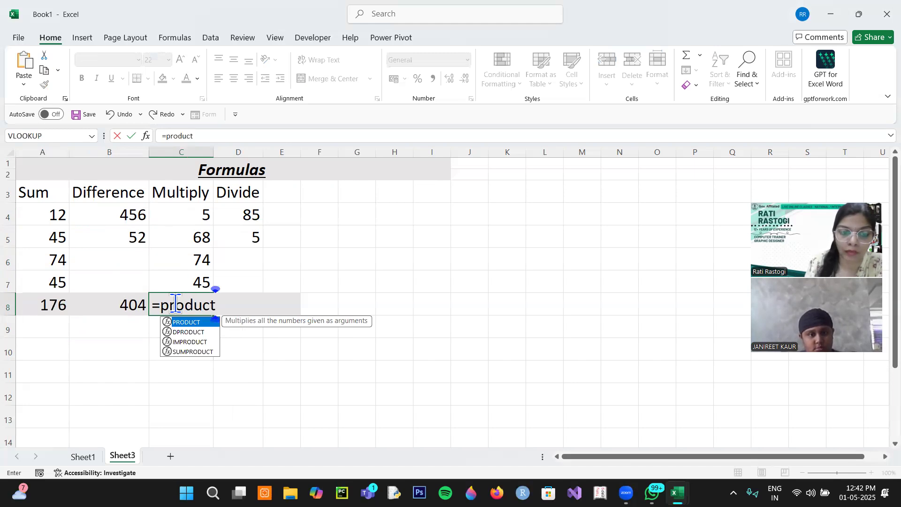
pyautogui.write('(')
pyautogui.moveTo(193, 209); pyautogui.dragTo(193, 282)
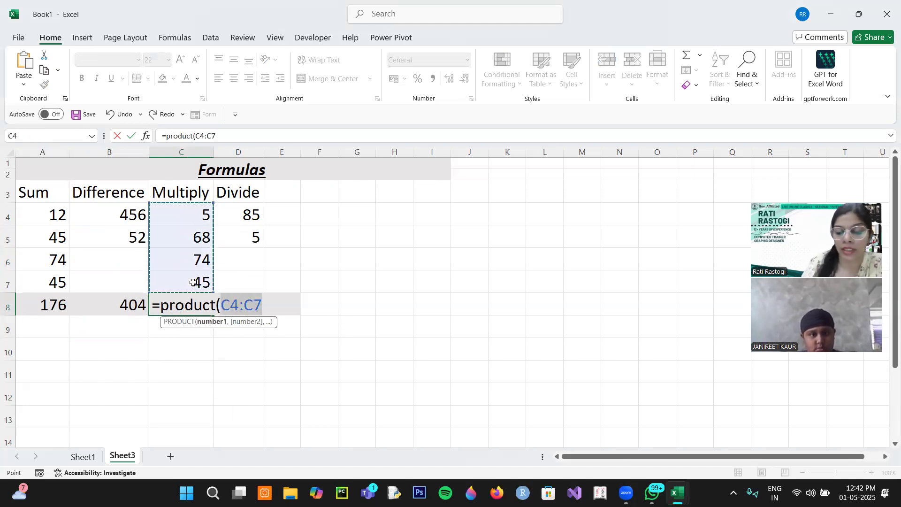
pyautogui.write(')')
pyautogui.press('Return')
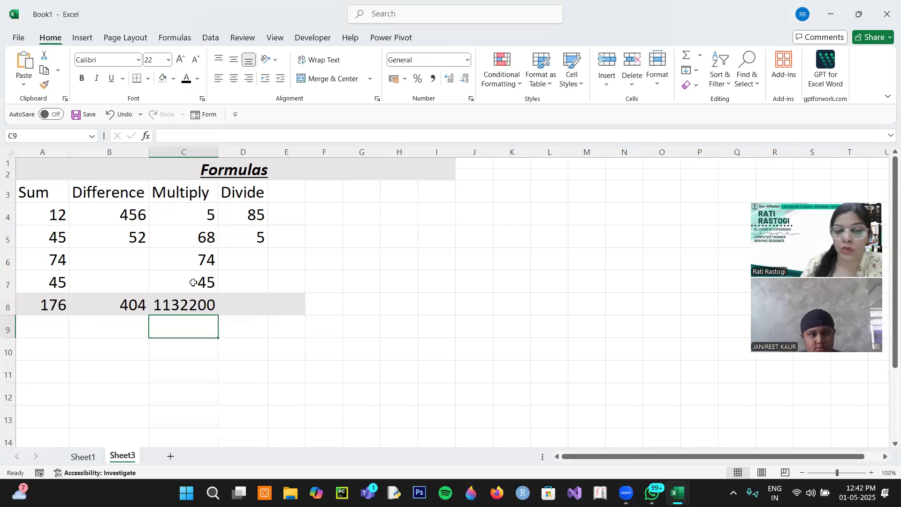
# Calculate the quotient of the Divide column in D8 with the formula =D4/D5
pyautogui.click(246, 307)
pyautogui.write('=')
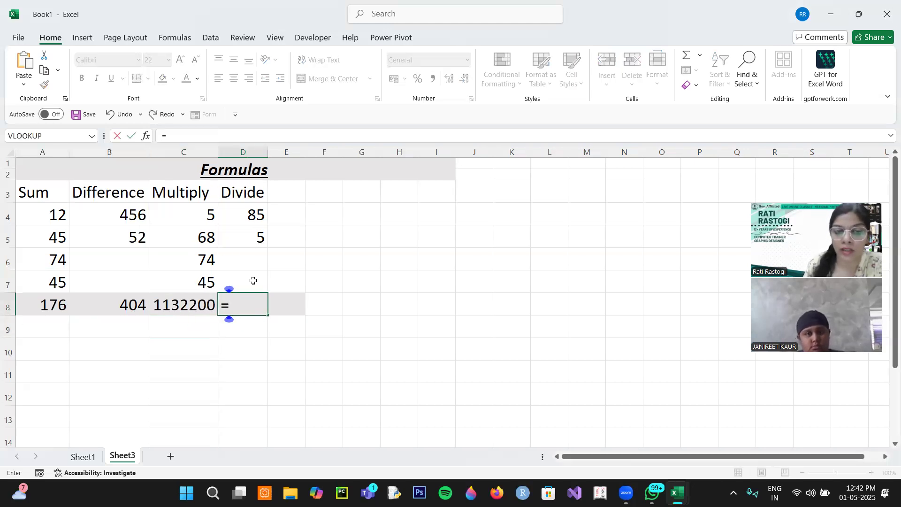
pyautogui.click(252, 217)
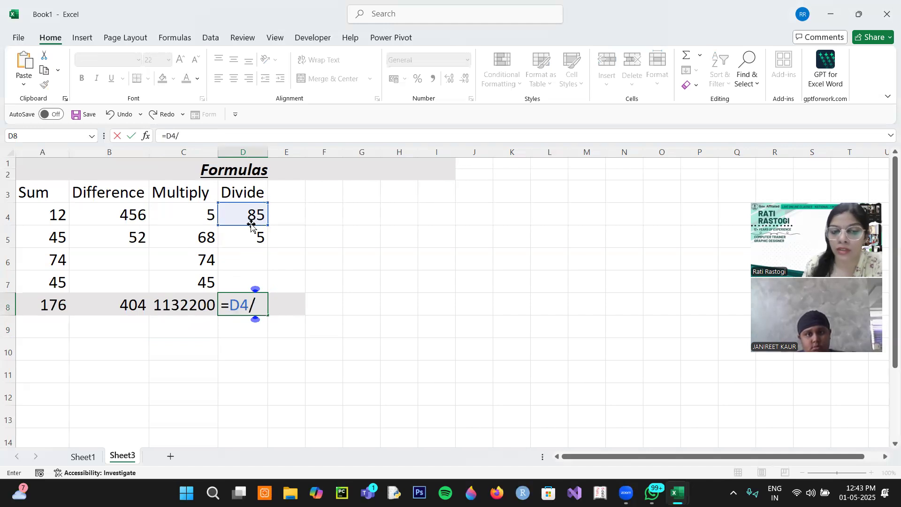
pyautogui.write('/')
pyautogui.click(249, 238)
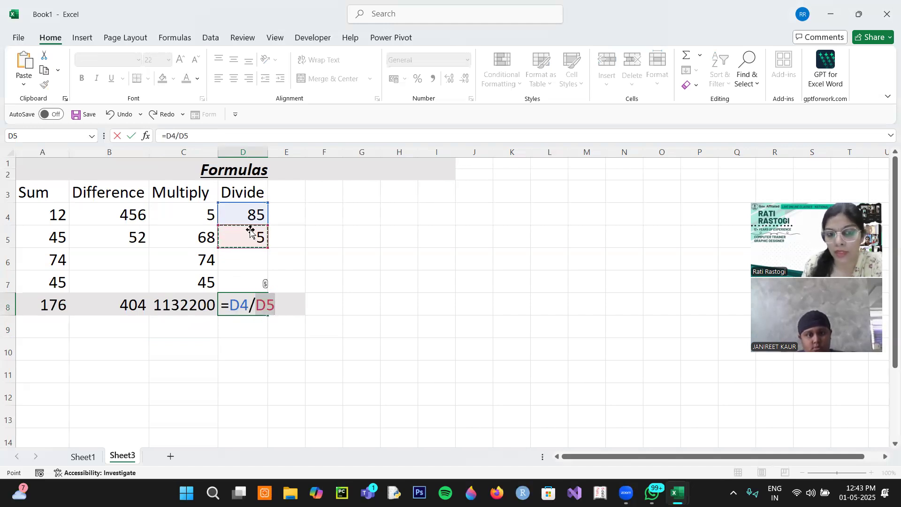
pyautogui.press('Return')
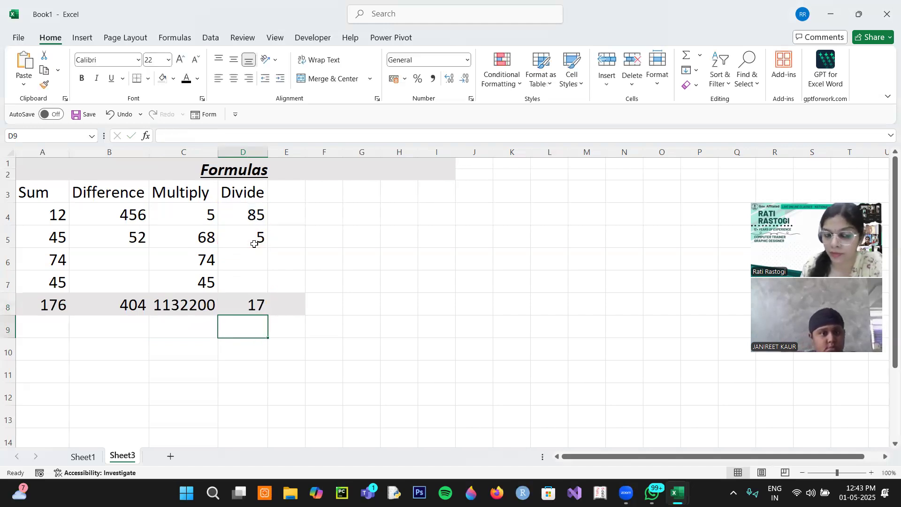
# Examine the formulas behind the sum, product and division results in A8, C8 and D8
pyautogui.click(47, 307)
pyautogui.click(165, 136)
pyautogui.moveTo(162, 135); pyautogui.dragTo(226, 135)
pyautogui.press('Return')
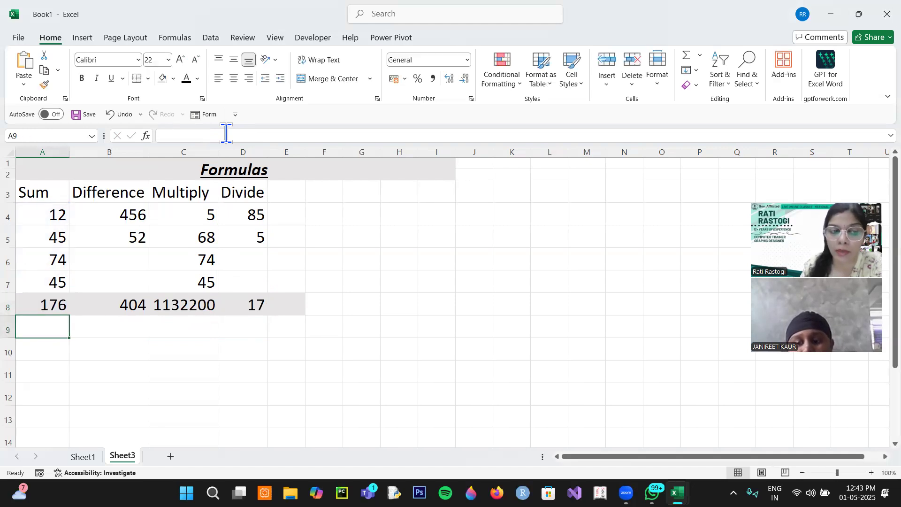
pyautogui.click(186, 303)
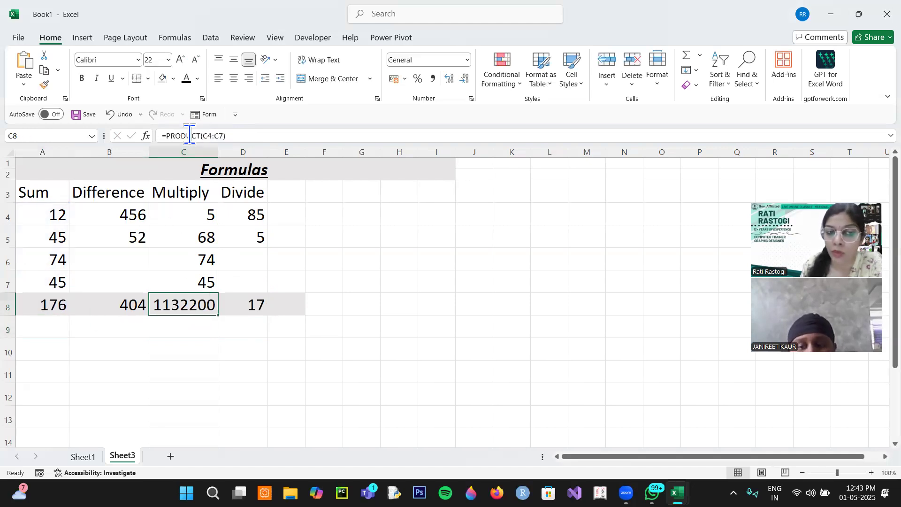
pyautogui.click(238, 305)
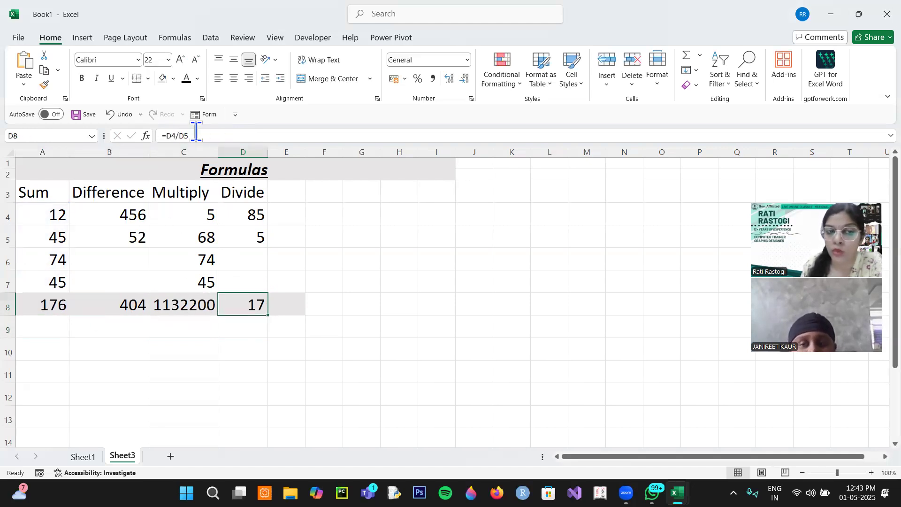
pyautogui.moveTo(197, 136); pyautogui.dragTo(161, 136)
pyautogui.write('=')
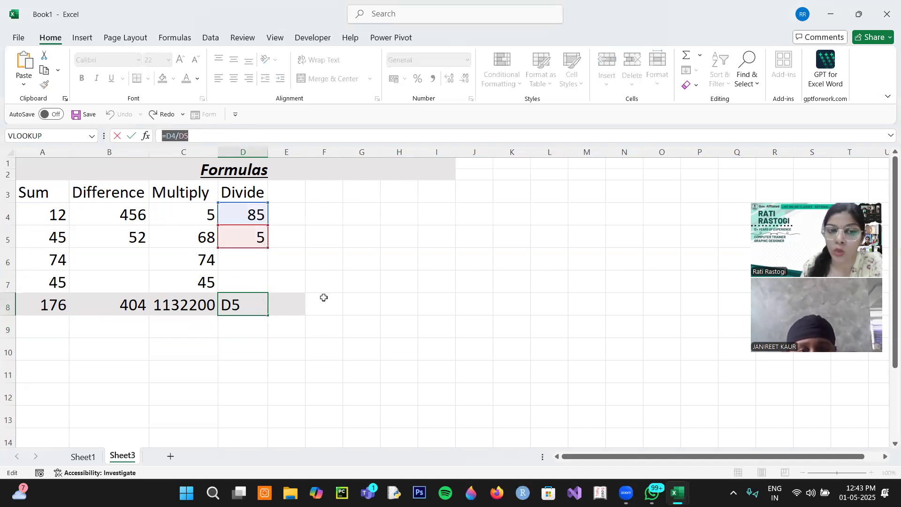
pyautogui.click(323, 301)
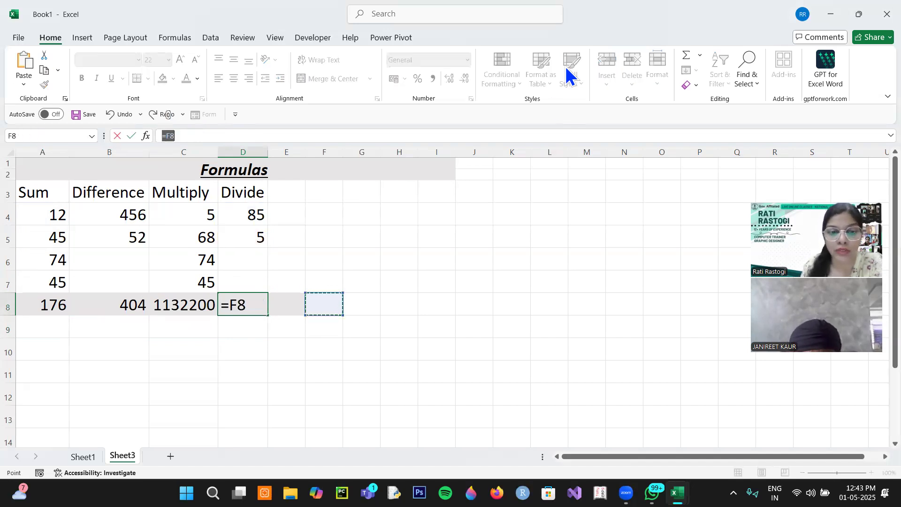